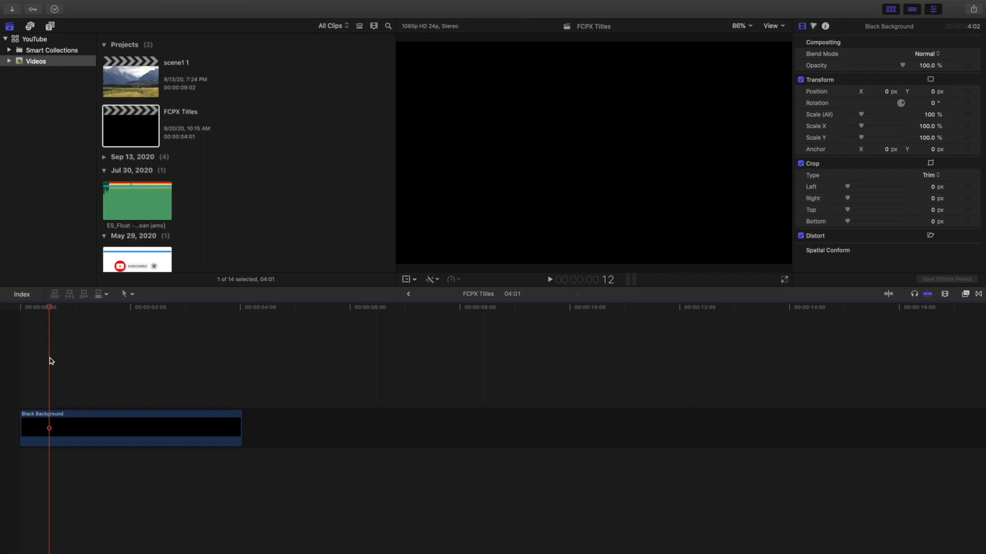
Look through the installed title categories, including Smoke Titles RN Free, Glitch Titles, Motion Blur and Adjustment Layer, and return to the full Titles list.
click(7, 357)
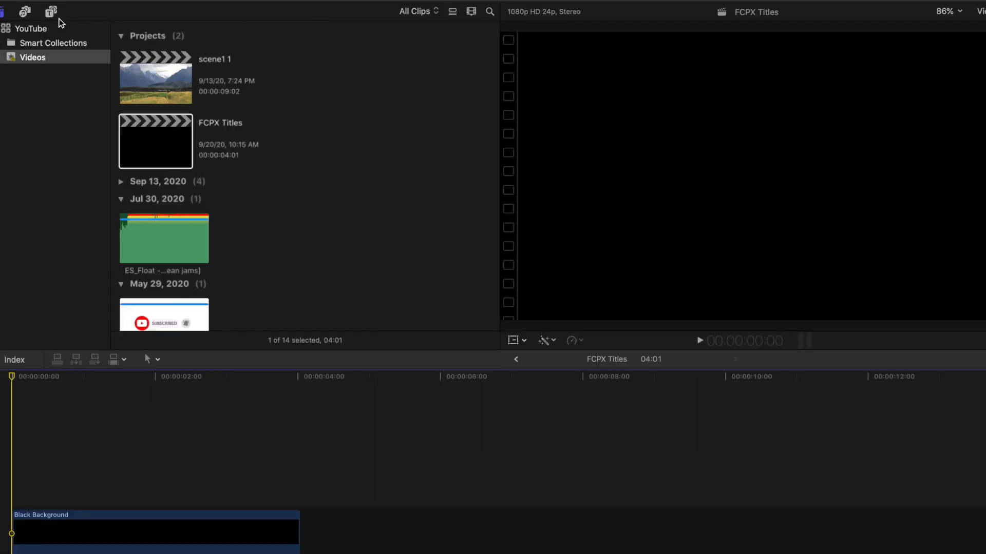
click(52, 12)
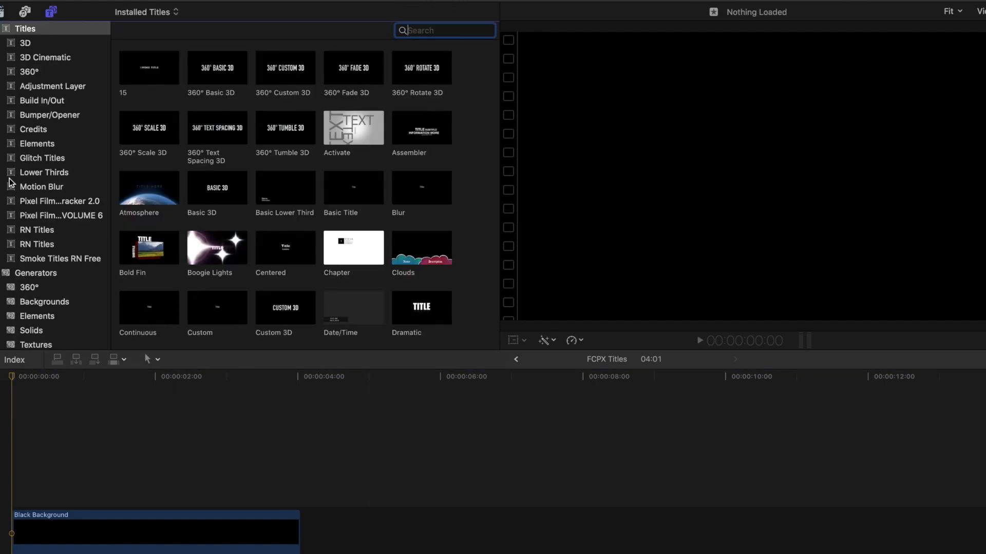
click(61, 261)
click(61, 259)
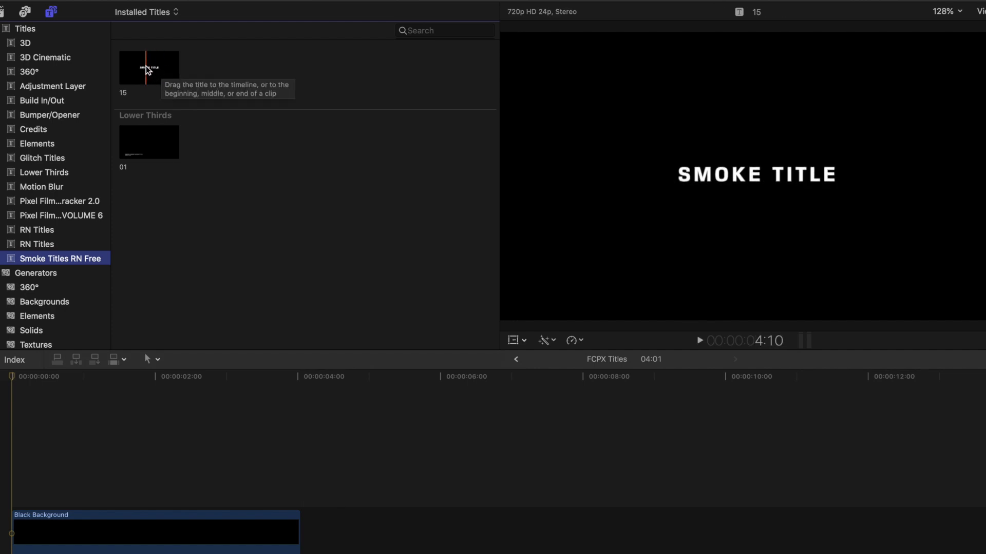
click(51, 160)
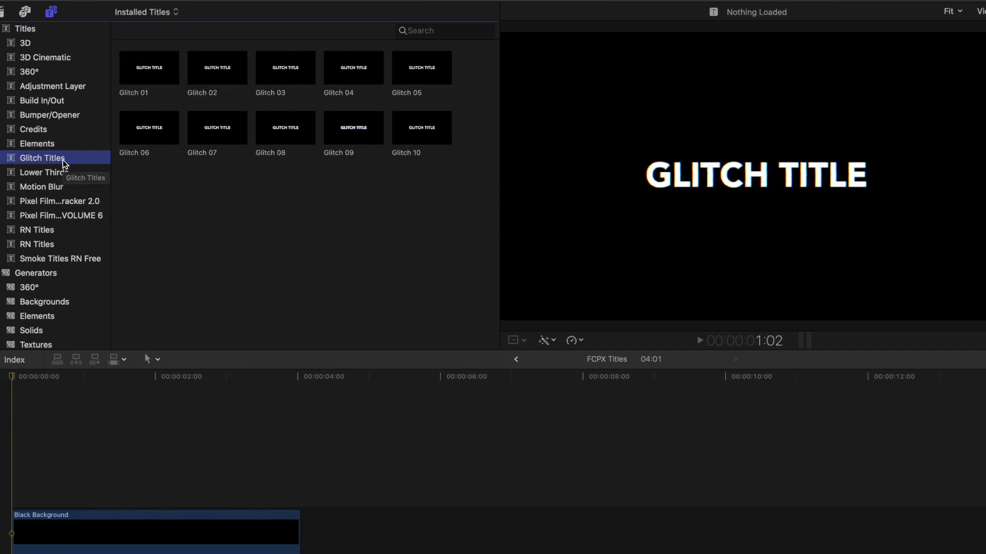
click(56, 261)
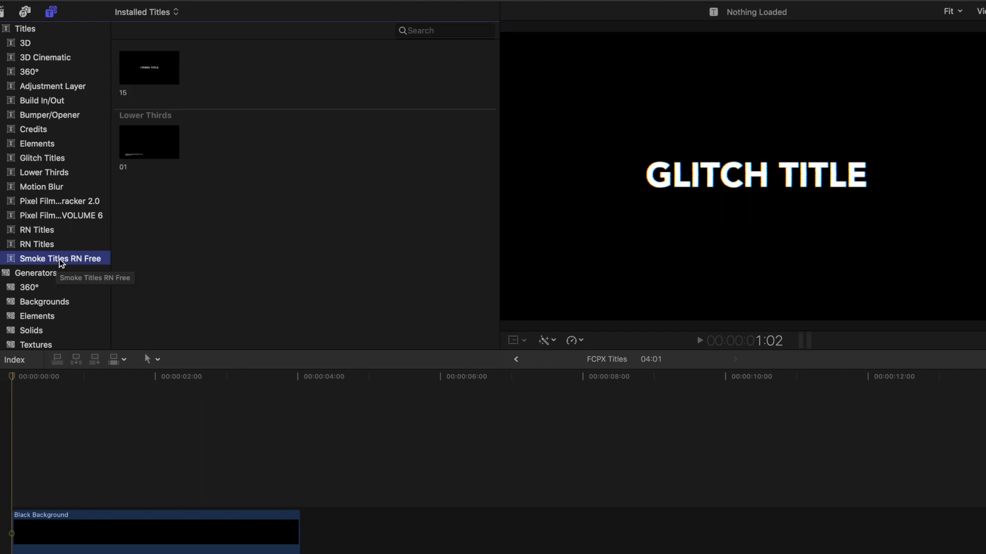
click(62, 188)
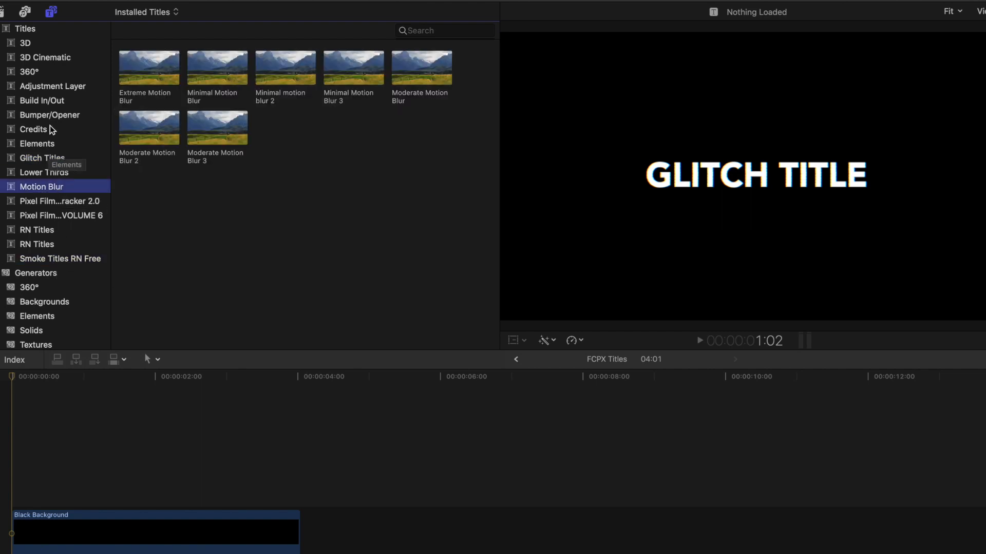
click(44, 87)
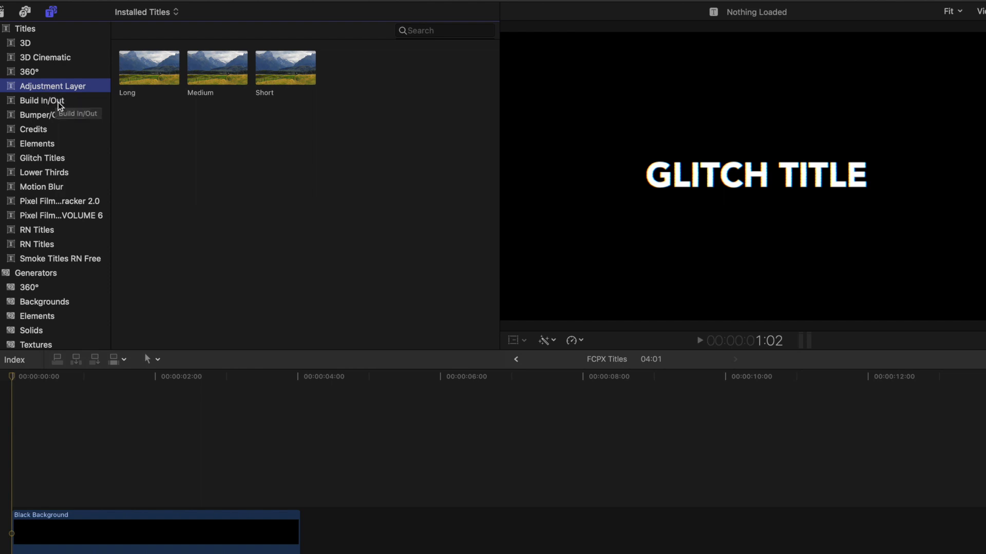
click(38, 29)
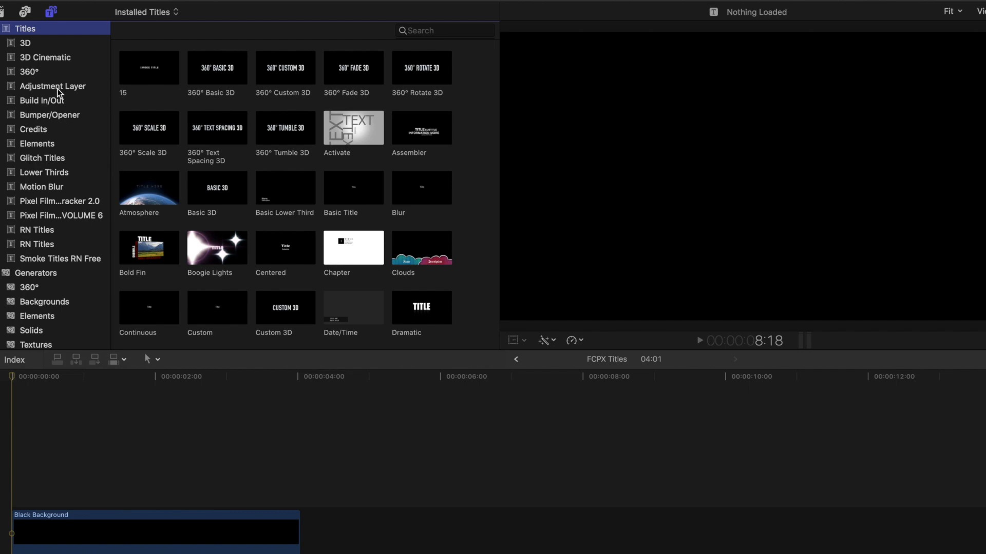
Find Basic Title among all installed titles and place it above the Black Background clip at the start of the timeline.
click(52, 12)
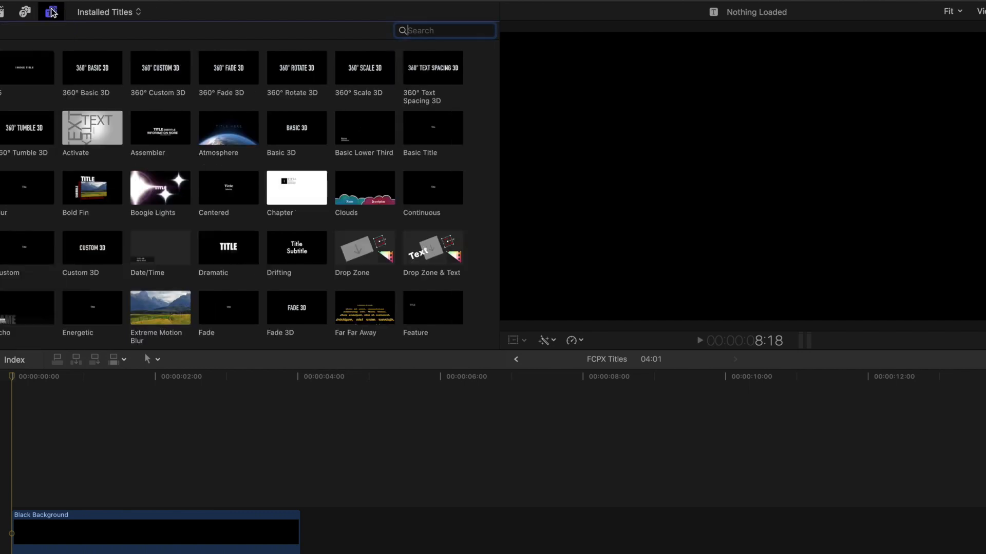
click(52, 12)
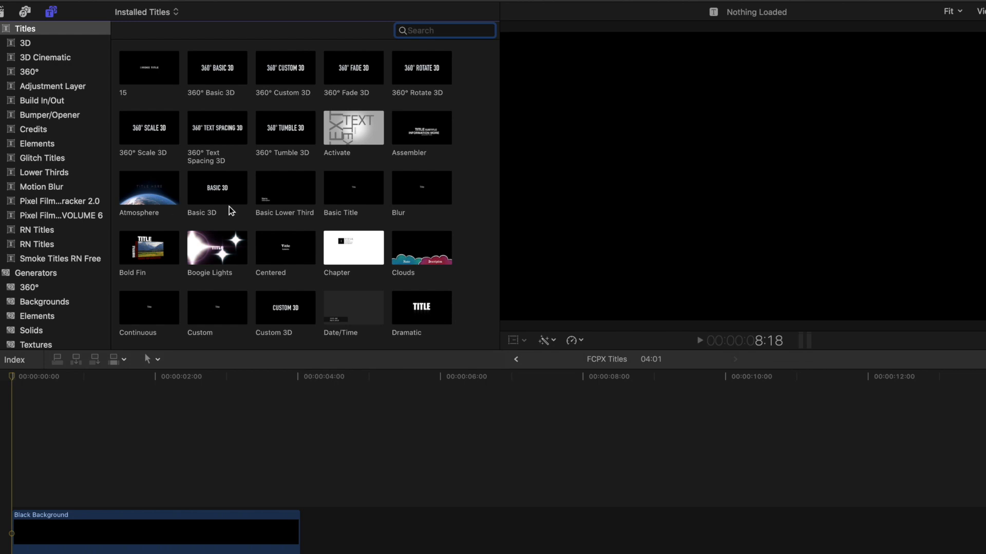
scroll(229, 206, down, 5)
scroll(229, 206, down, 4)
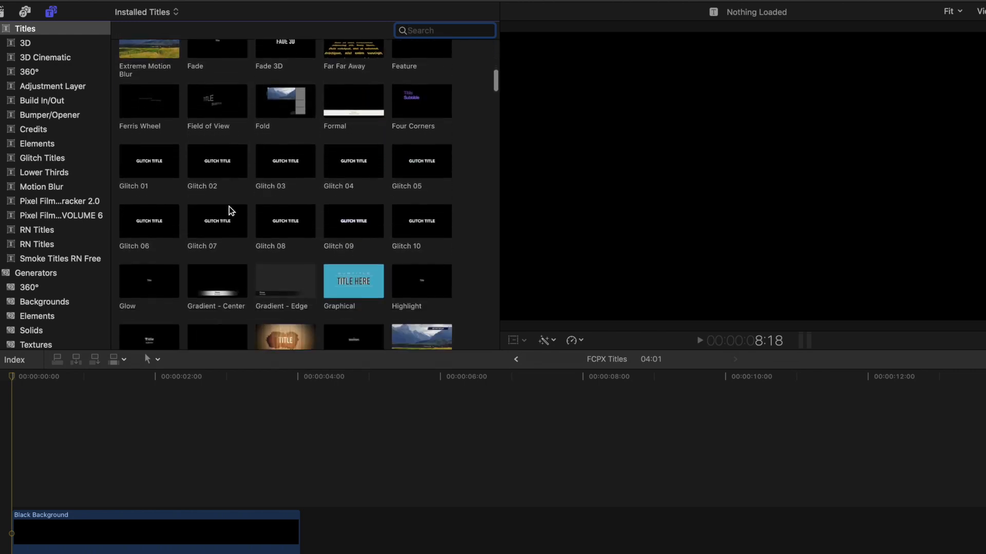
scroll(229, 207, up, 9)
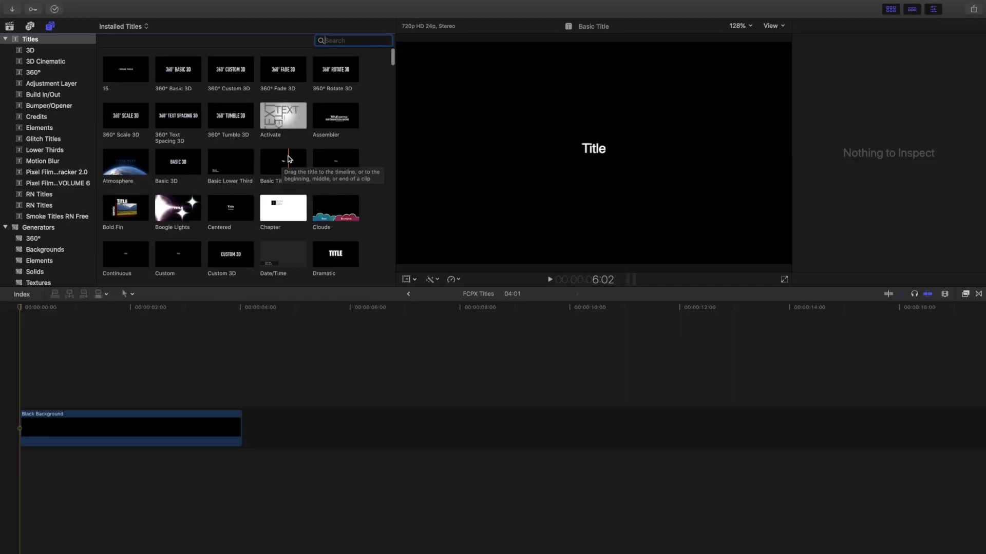
drag(286, 158, 6, 379)
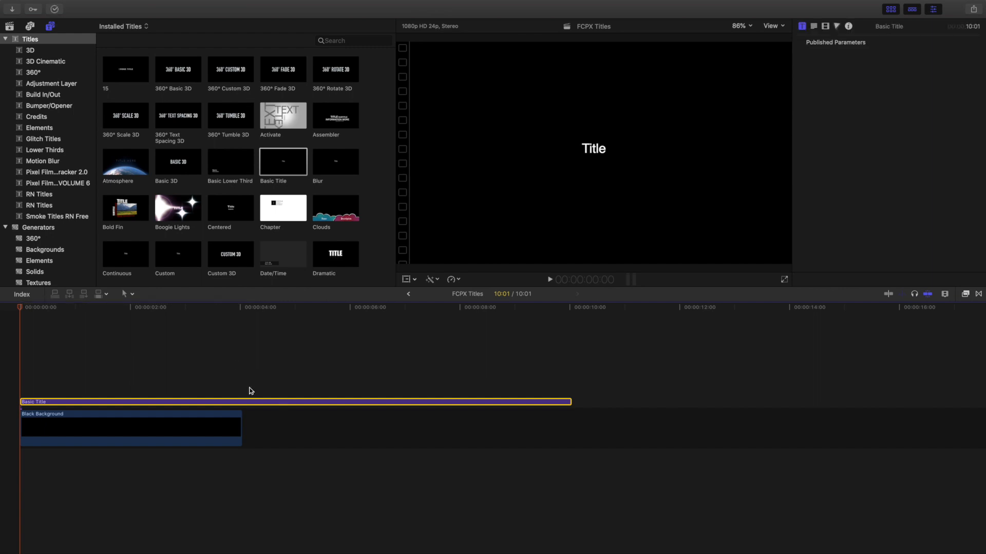
Split the Basic Title clip at the end of the Black Background clip and delete the part that extends beyond it.
click(242, 386)
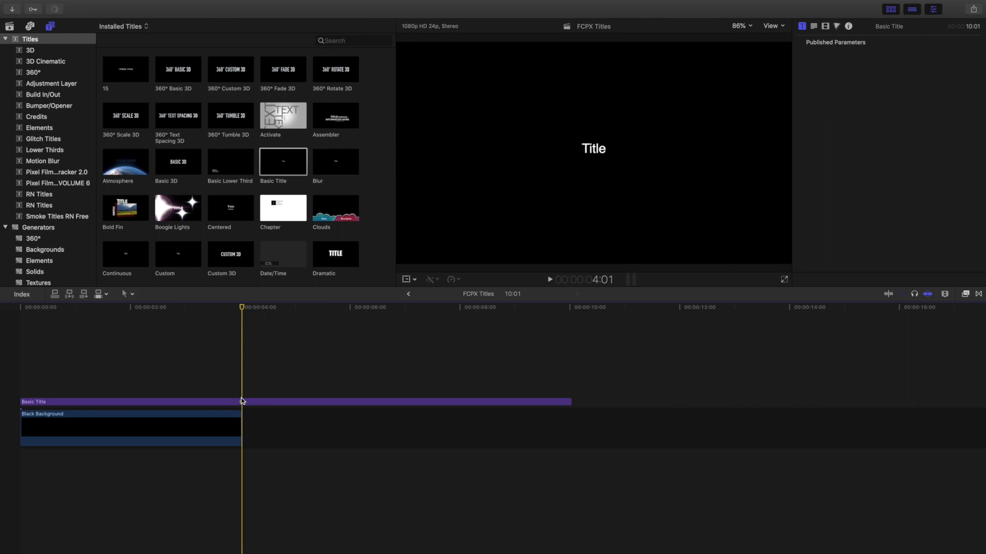
click(240, 402)
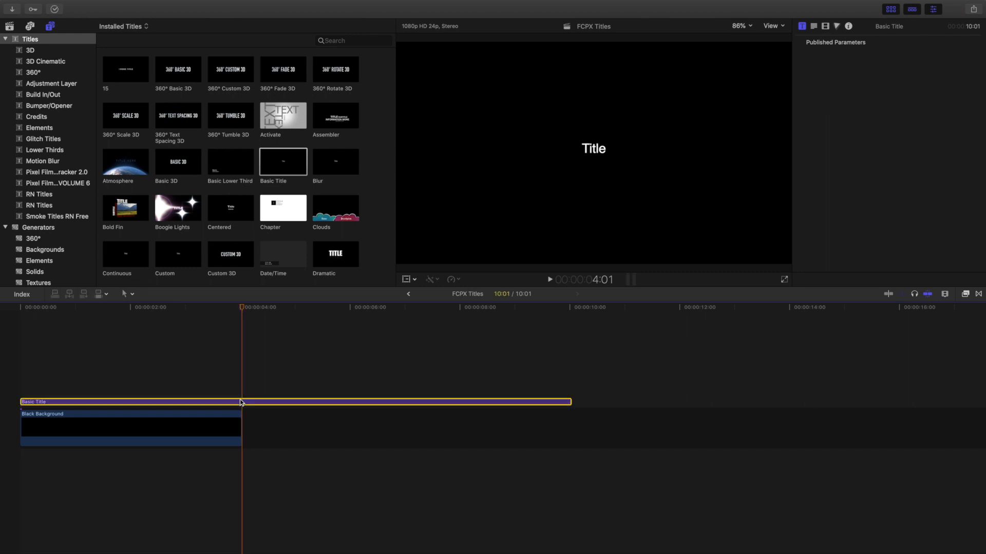
key(super+b)
drag(275, 386, 287, 475)
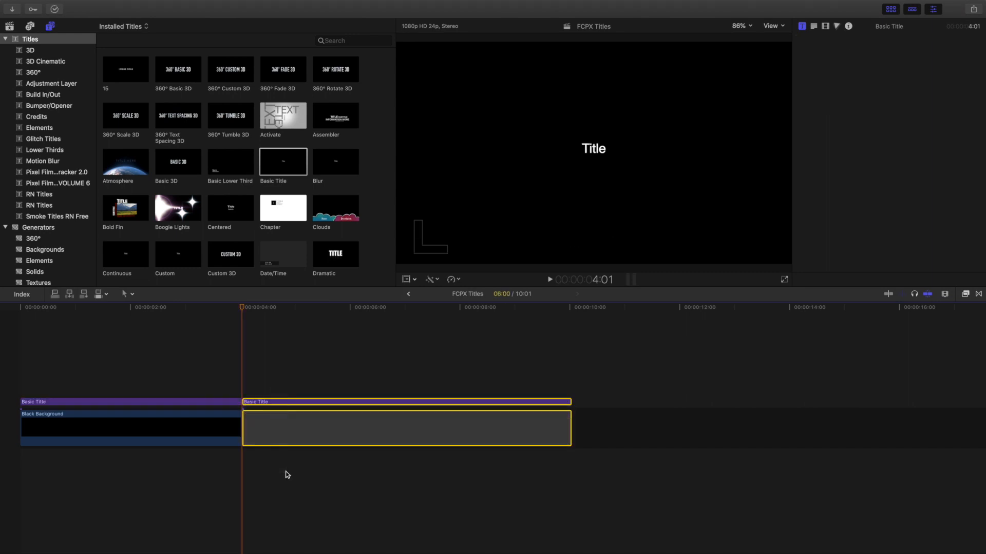
key(Delete)
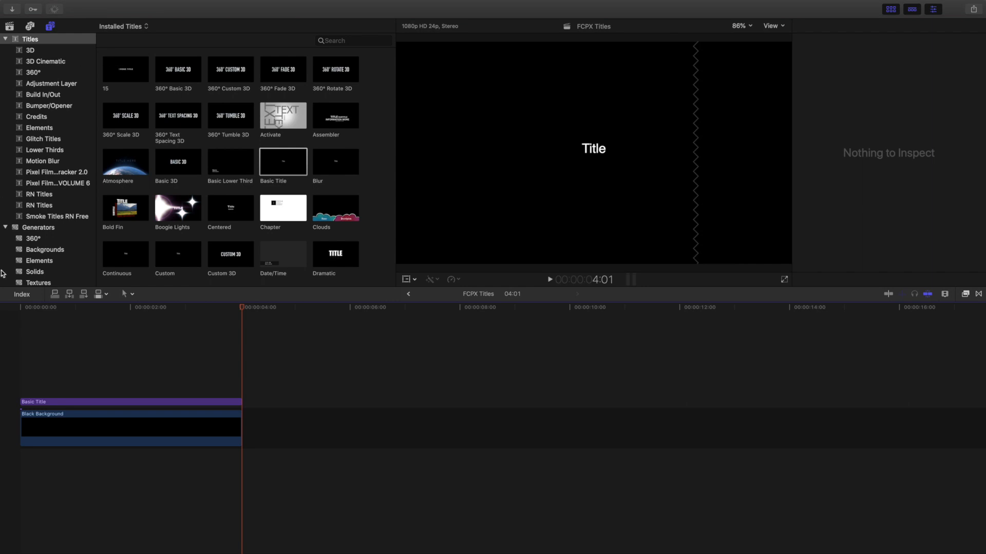
Replace the Basic Title's text with FCPX and return the playhead to the start of the timeline.
click(14, 319)
click(81, 404)
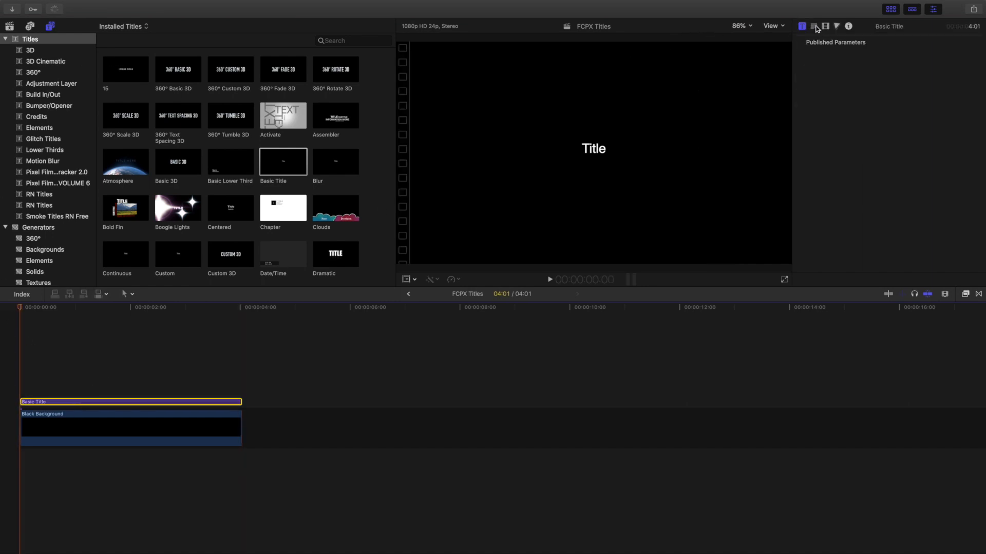
click(814, 26)
double_click(819, 71)
key(BackSpace)
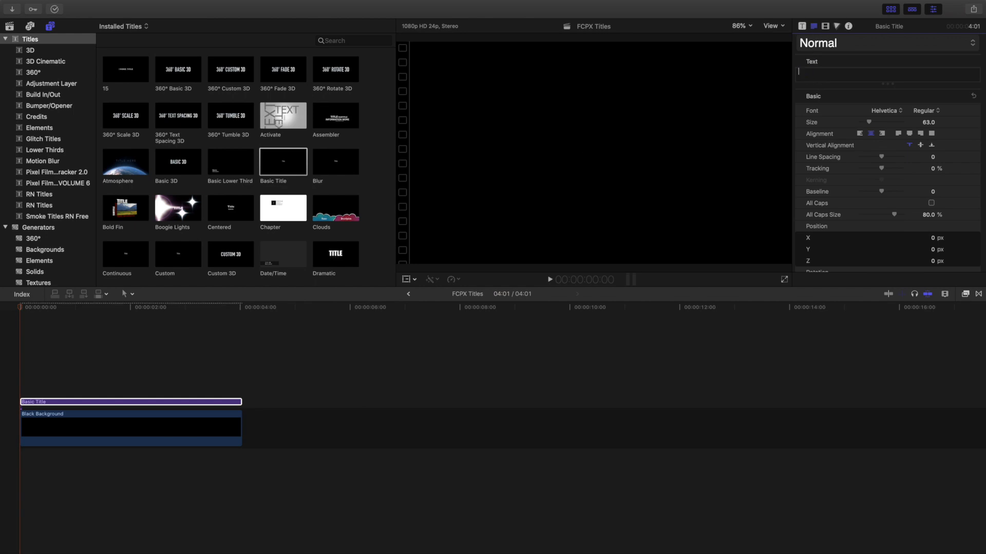
text(FCPX)
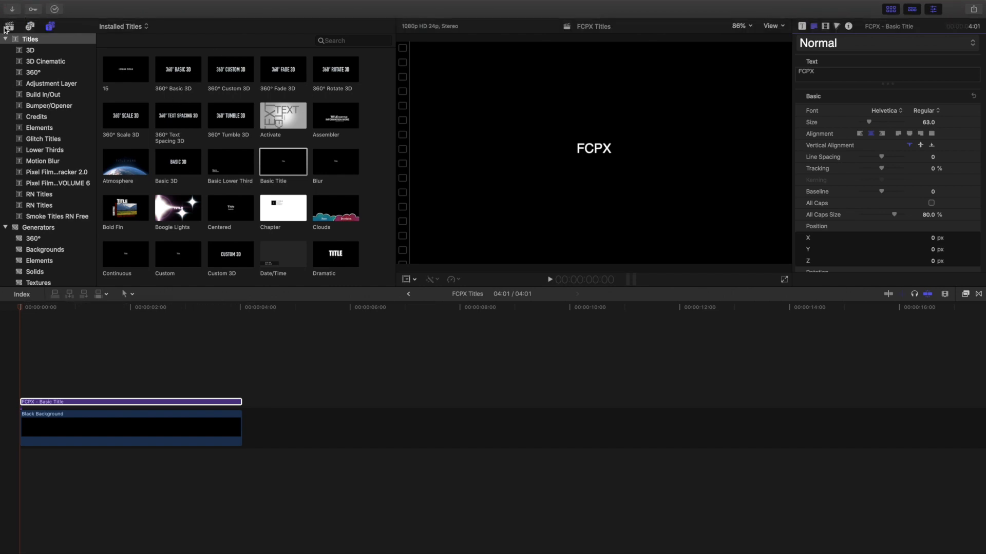
click(14, 333)
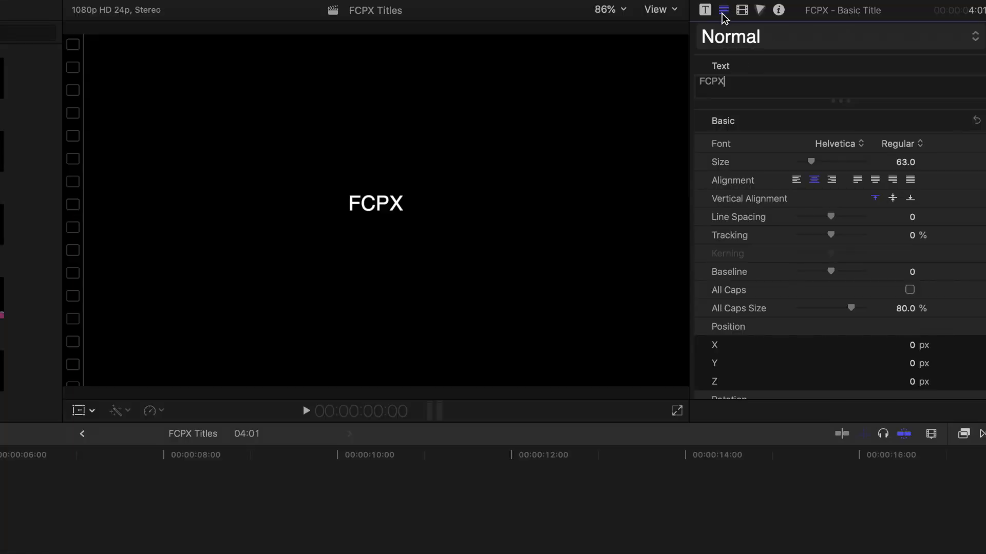
View the title's published parameters, return to its text settings and retype the final X of FCPX.
click(706, 11)
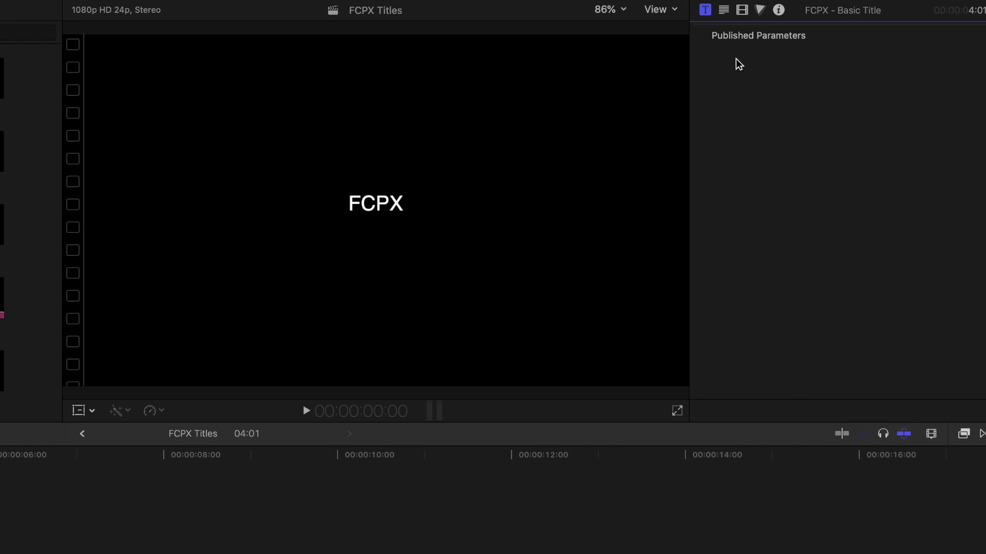
click(724, 10)
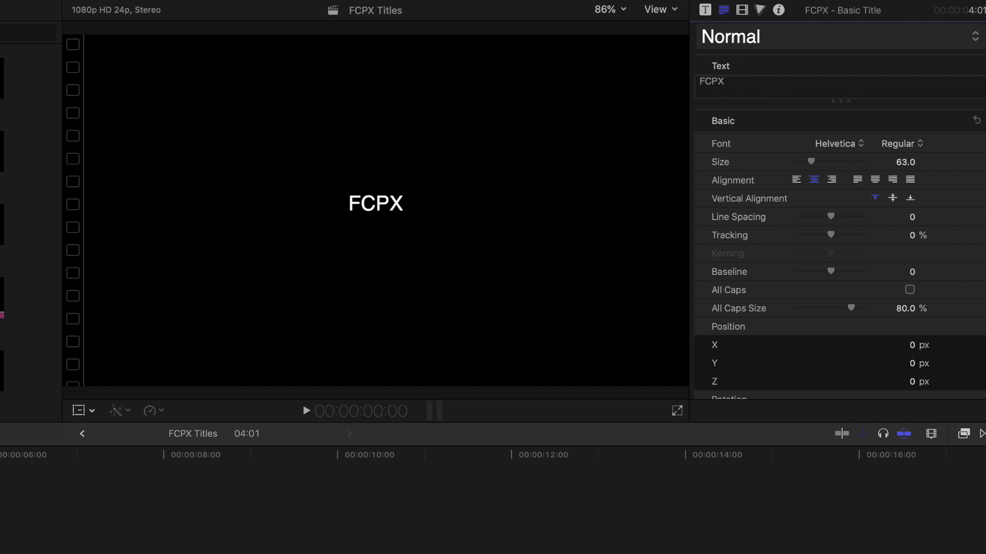
click(1, 514)
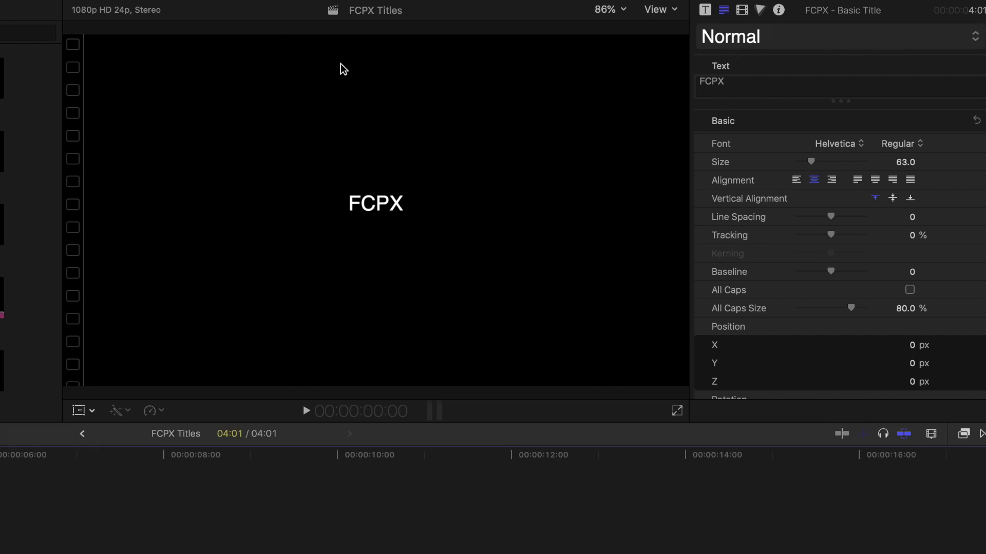
click(734, 82)
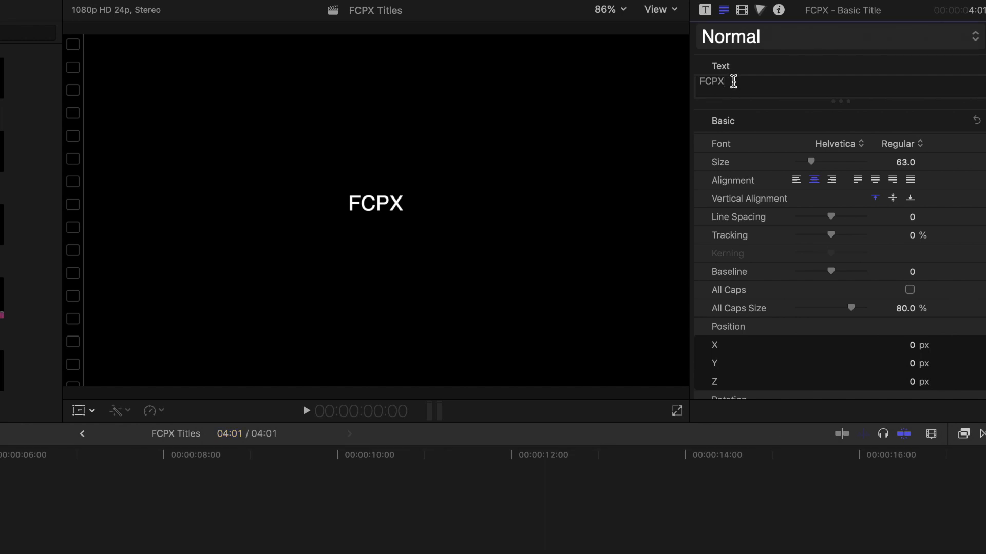
key(BackSpace)
text(X)
Set the FCPX title's font to Futura Condensed ExtraBold and its size to 170.
click(837, 146)
scroll(840, 149, up, 10)
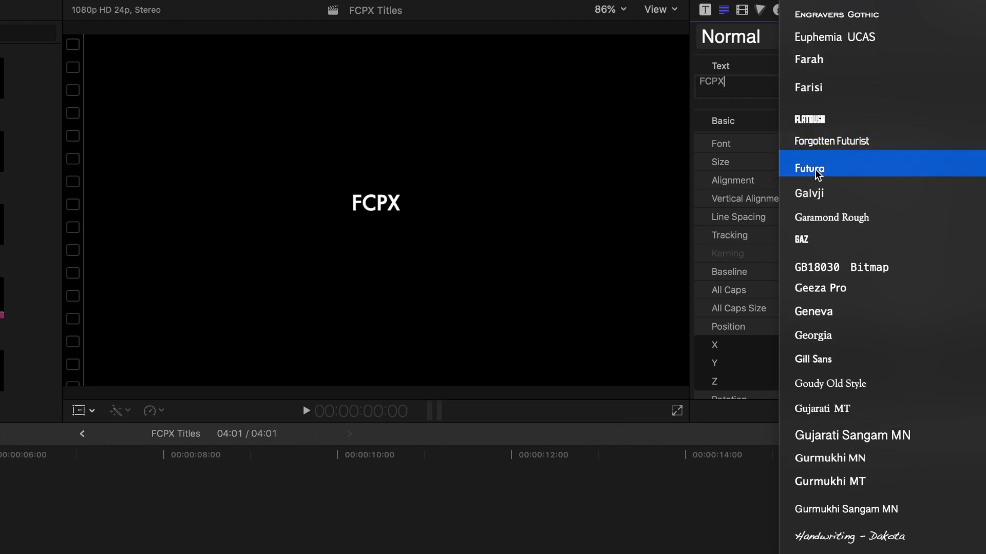
click(815, 168)
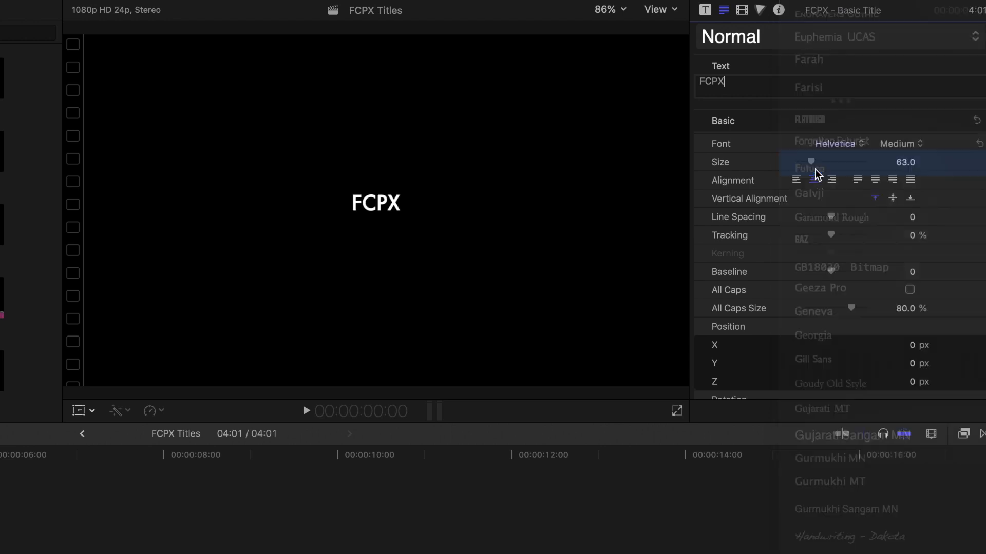
click(891, 144)
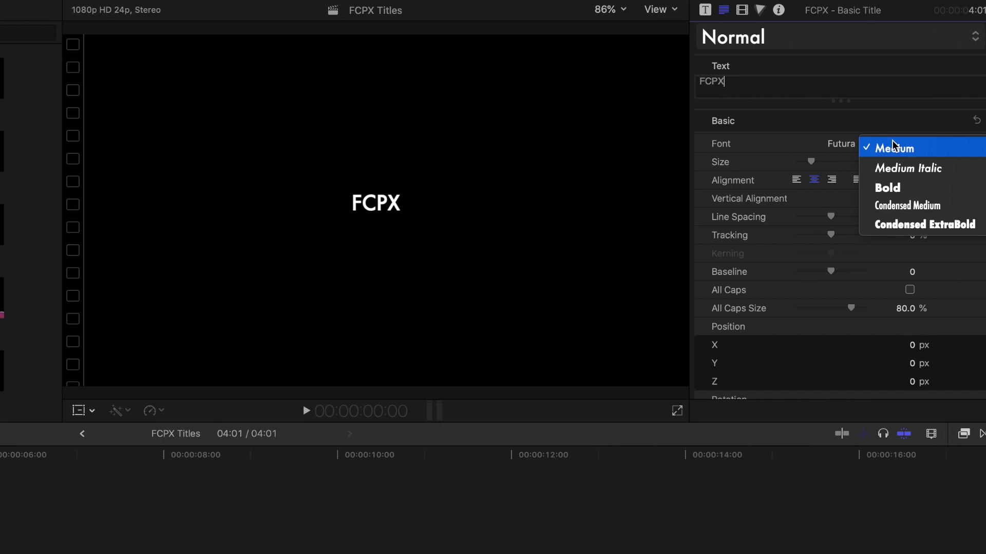
click(909, 228)
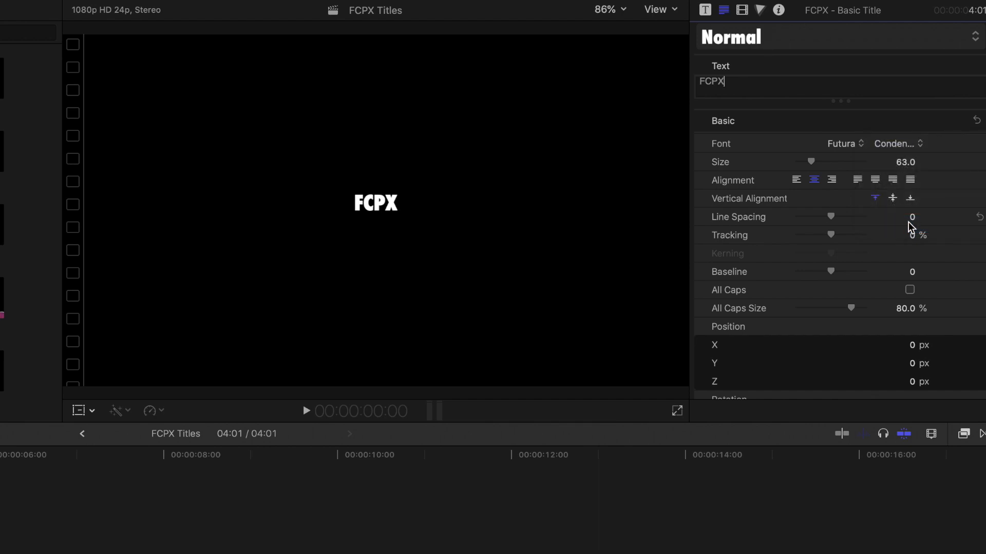
drag(811, 162, 837, 162)
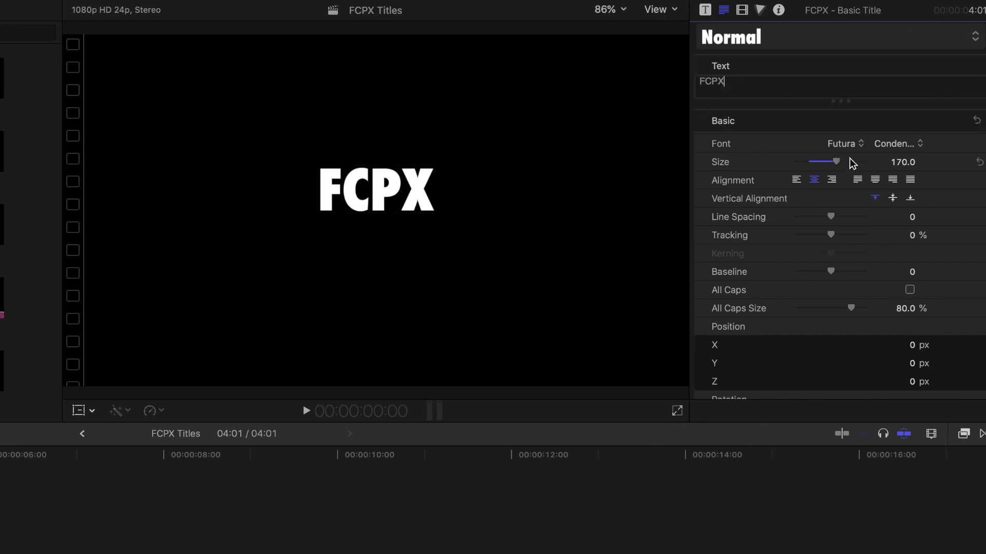
Try left, right and left-justified alignment on the FCPX text, and set it back to centre alignment.
click(796, 180)
click(813, 180)
click(832, 180)
click(857, 180)
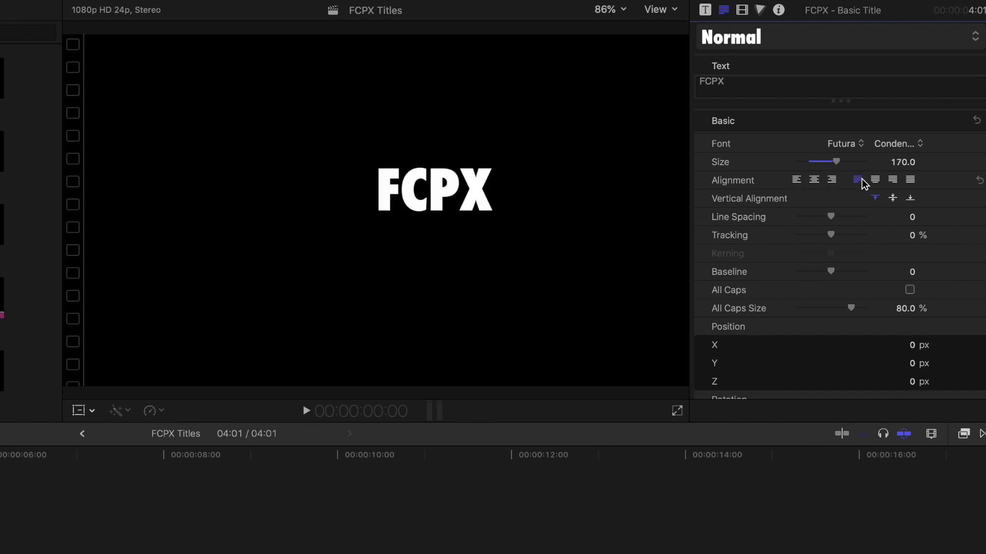
click(814, 180)
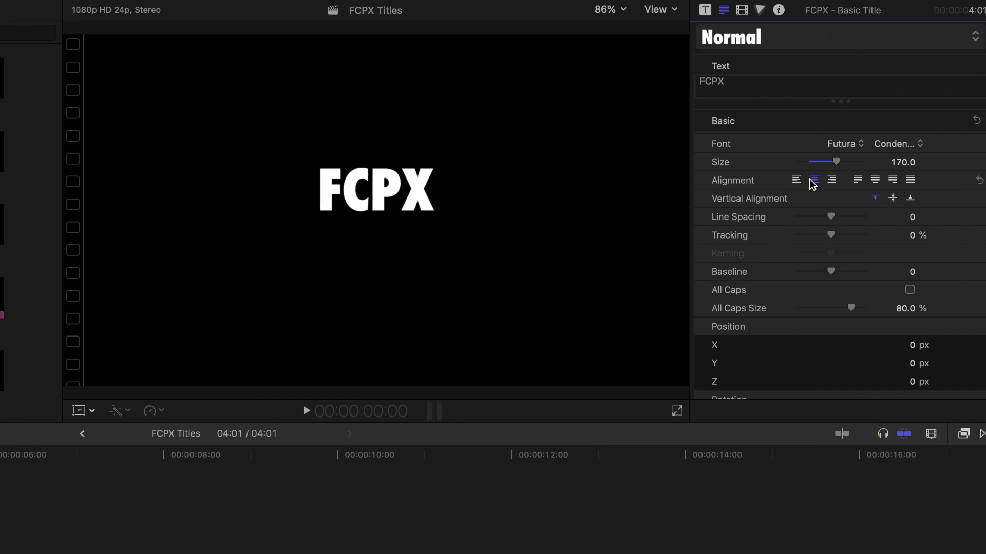
Try middle vertical alignment on the FCPX text and set it back to top.
scroll(811, 183, down, 2)
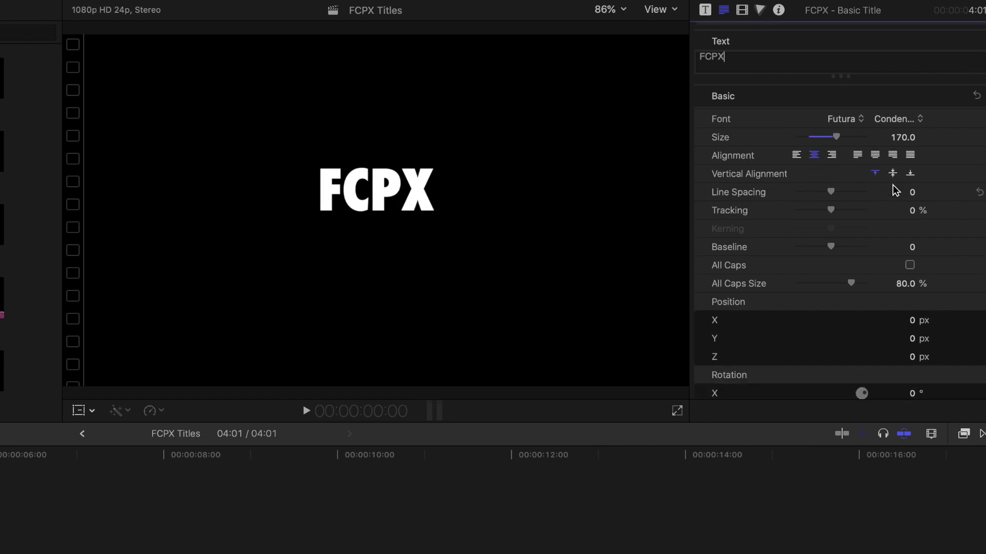
click(893, 174)
click(876, 174)
Try a higher line spacing on the FCPX title, undo it, and set the line spacing to -100.
mouse_move(832, 192)
mouse_down()
mouse_move(857, 191)
mouse_move(842, 192)
mouse_up()
key(super+z)
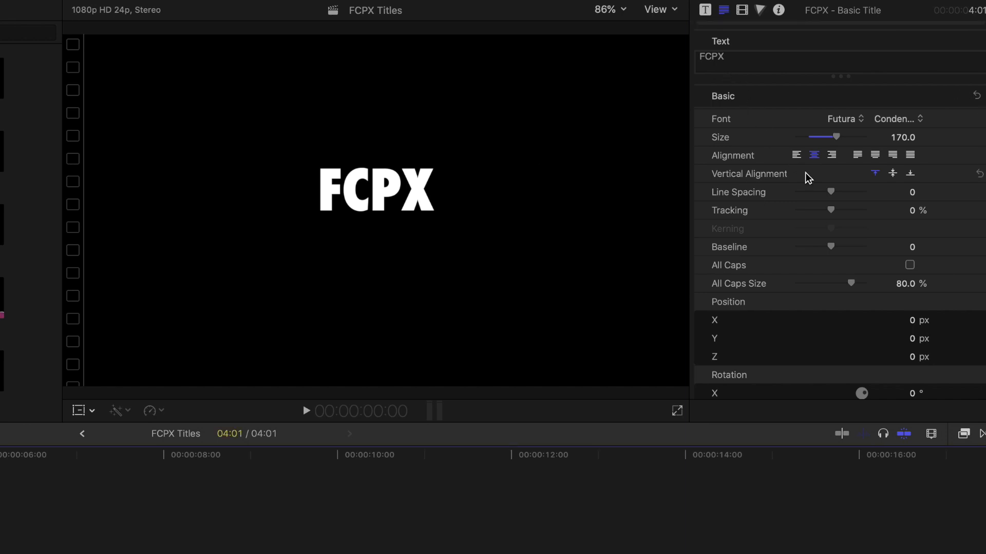
drag(832, 192, 775, 192)
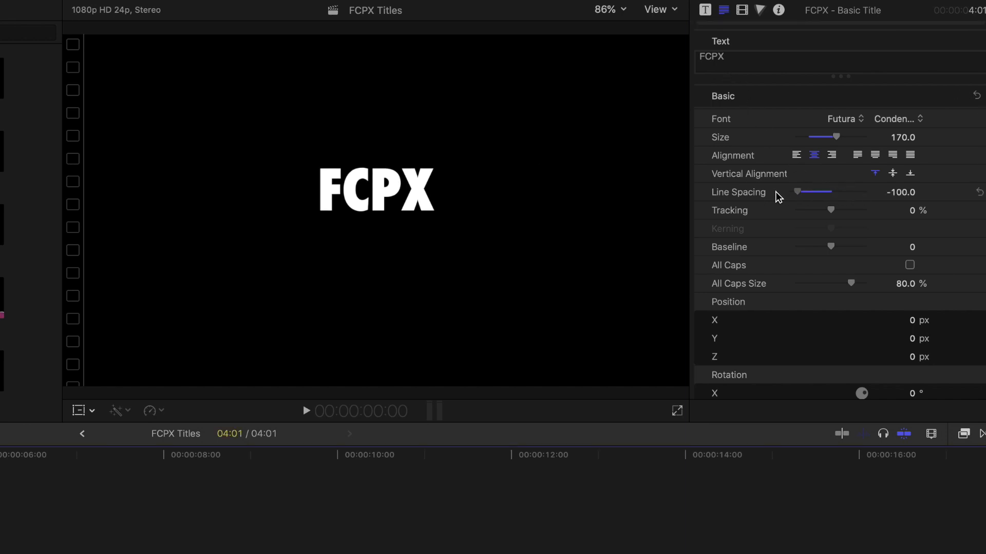
Undo the last line spacing change on the FCPX title and look through its position, rotation and scale settings.
key(super+z)
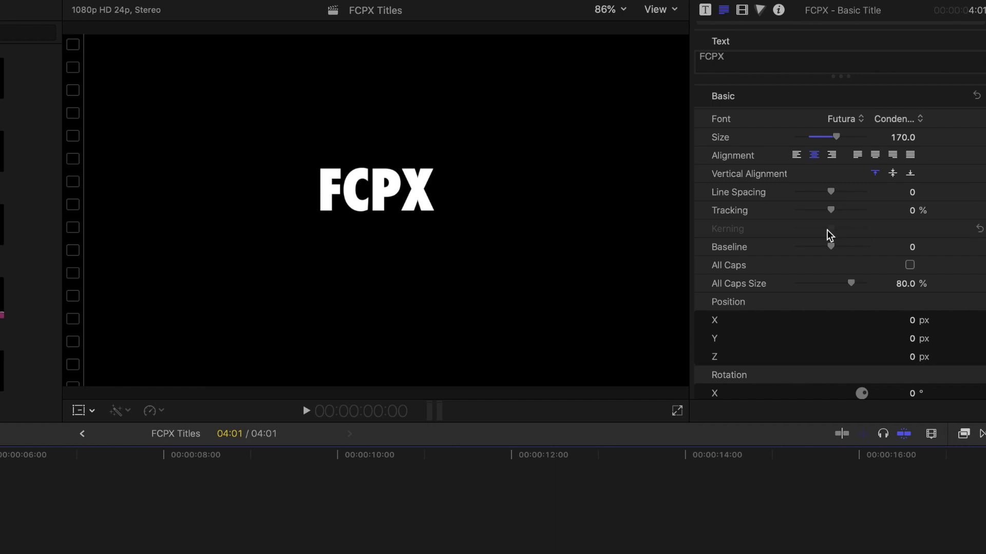
scroll(827, 230, up, 1)
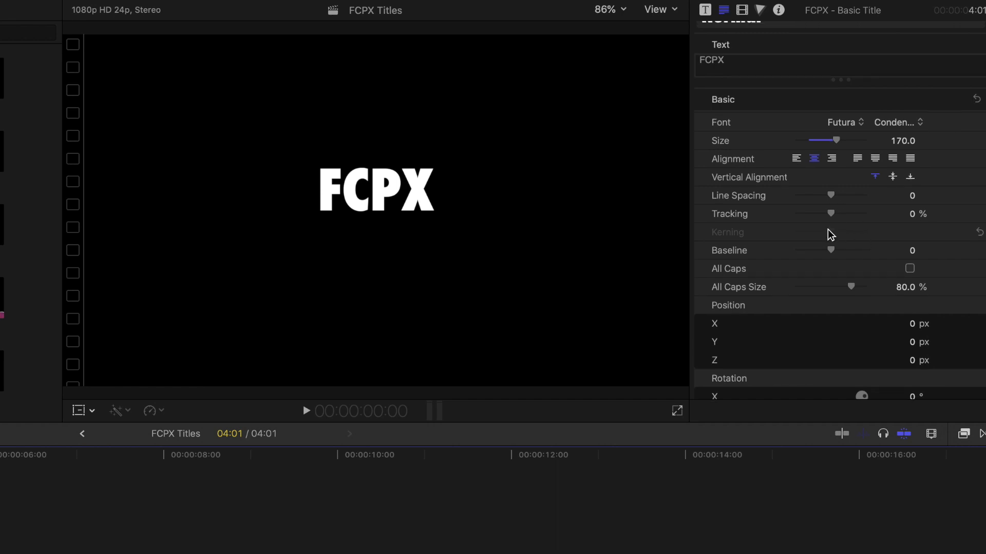
scroll(830, 234, down, 5)
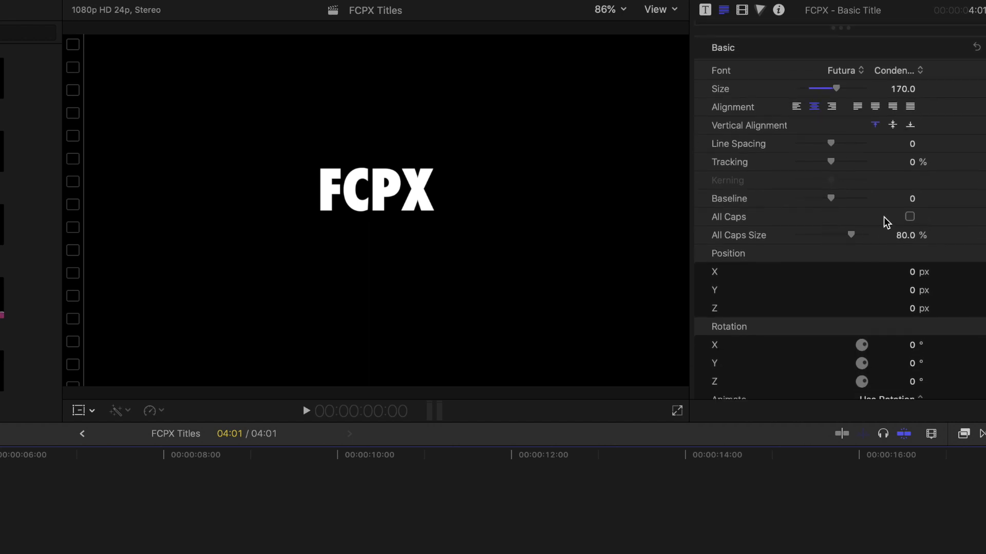
scroll(816, 200, down, 10)
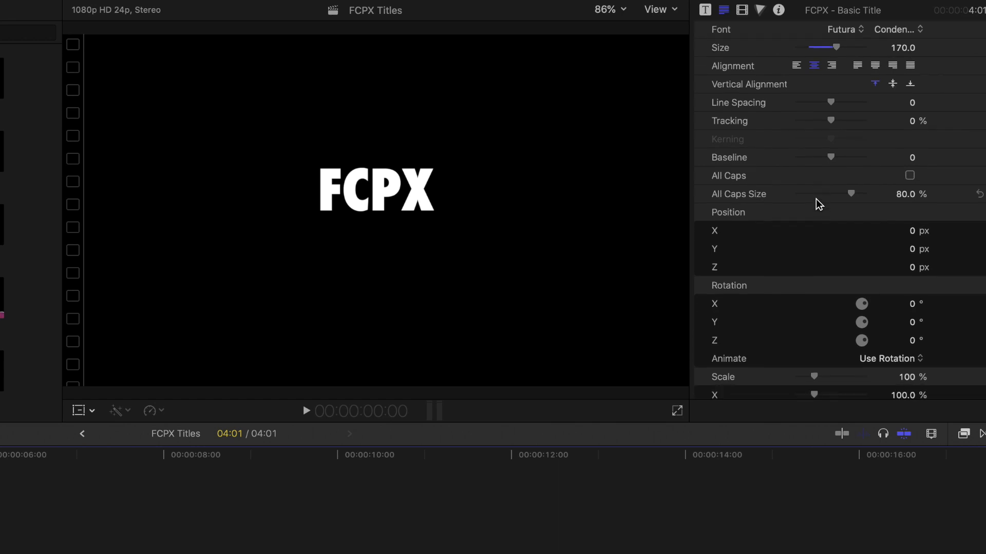
scroll(815, 198, down, 2)
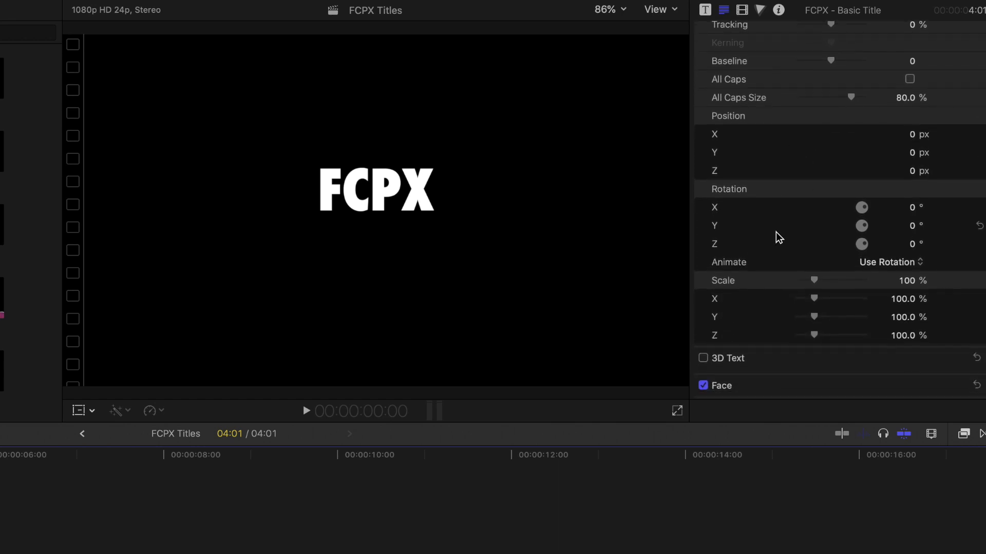
Expand the title's Face settings and change the face color to a bright blue.
scroll(775, 207, down, 5)
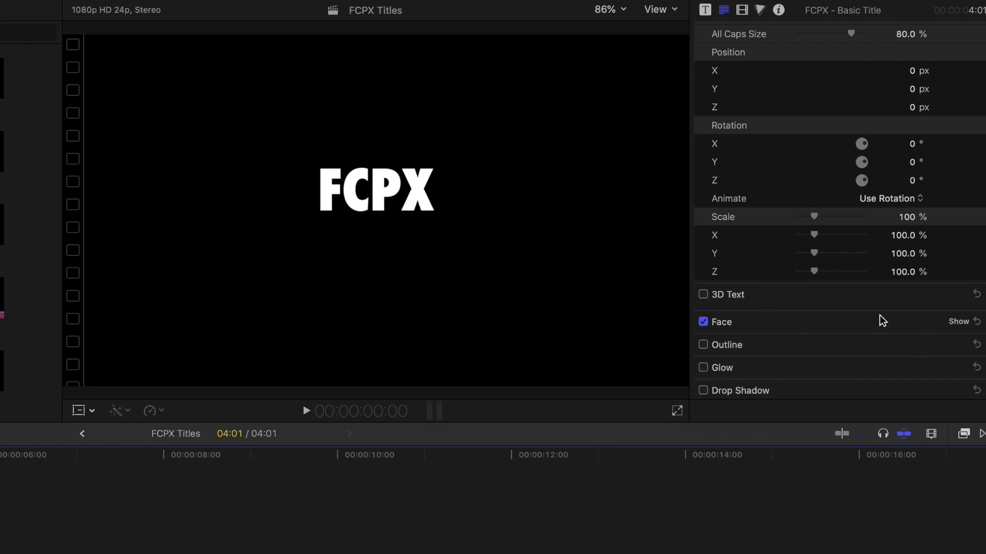
click(958, 322)
scroll(869, 322, down, 3)
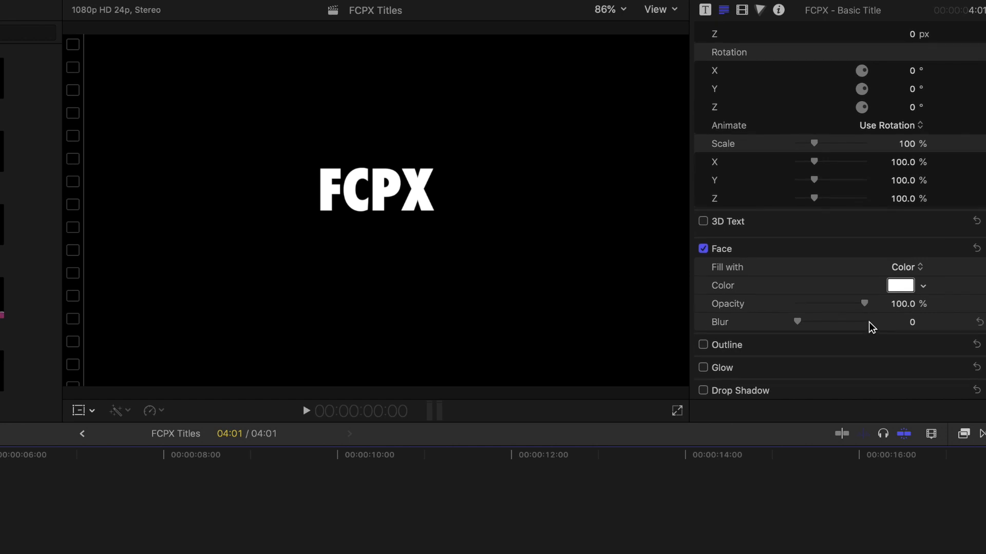
drag(864, 304, 920, 314)
click(924, 286)
drag(899, 316, 858, 379)
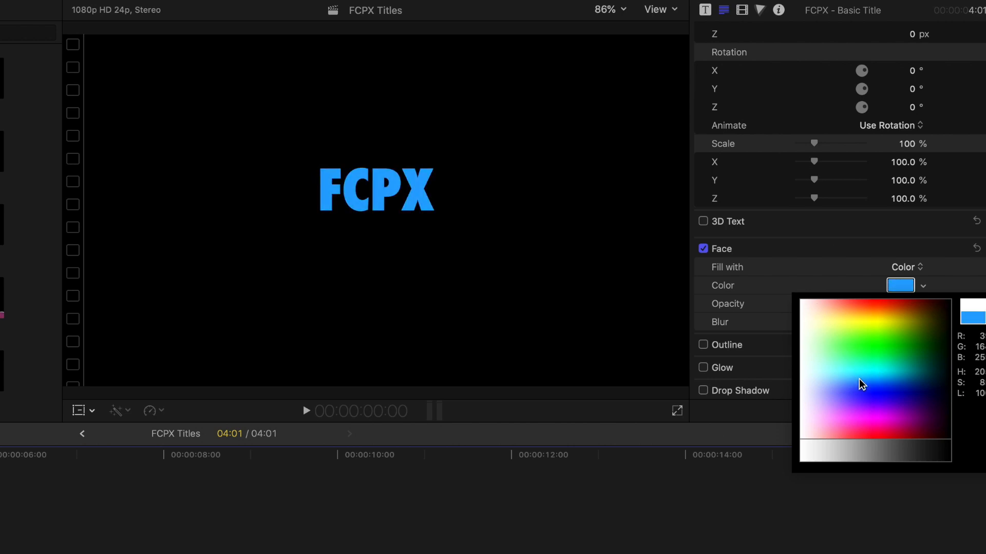
key(Escape)
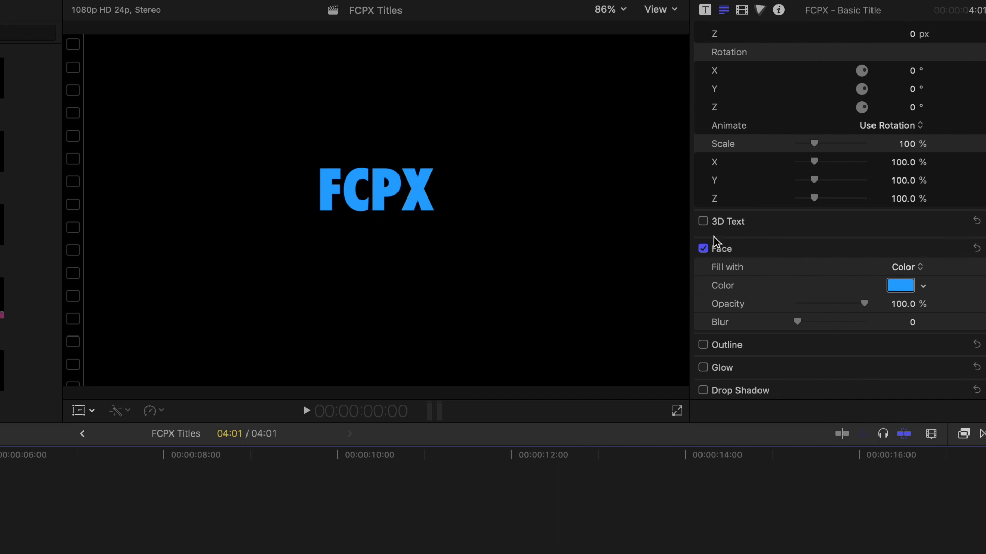
Enable Outline, Glow and Drop Shadow for the FCPX title.
scroll(715, 263, down, 2)
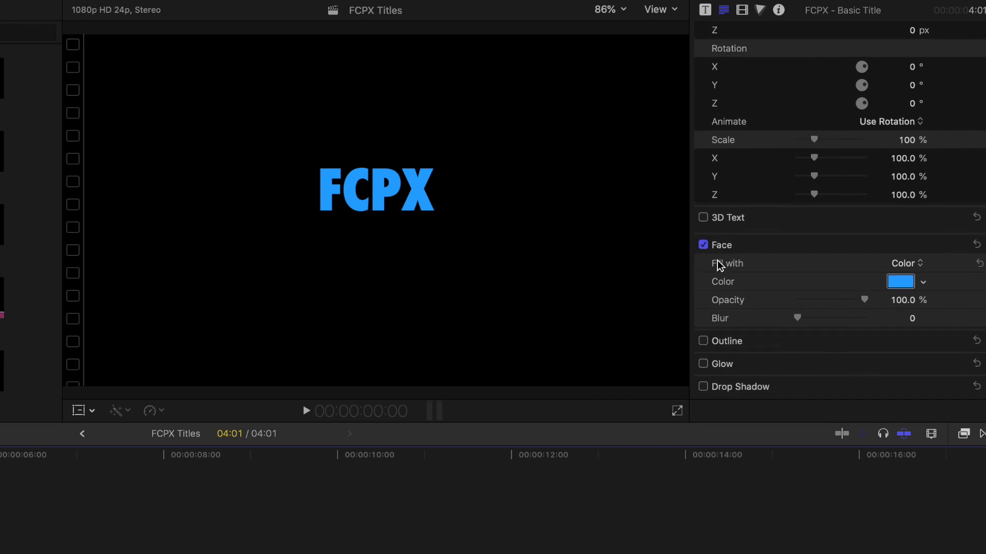
click(704, 345)
click(703, 367)
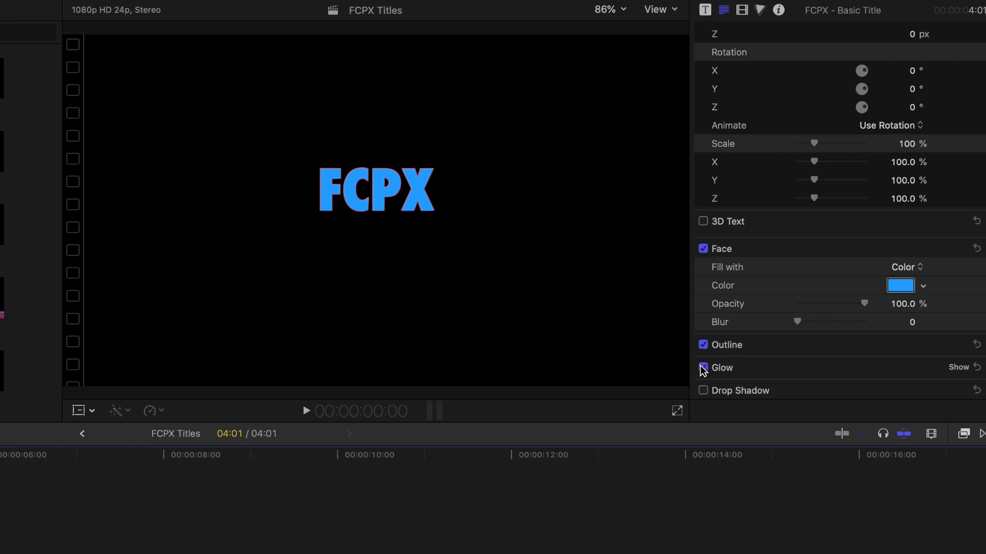
click(703, 390)
Expand the Outline, Glow and Drop Shadow settings of the title to show their parameters.
scroll(729, 316, down, 1)
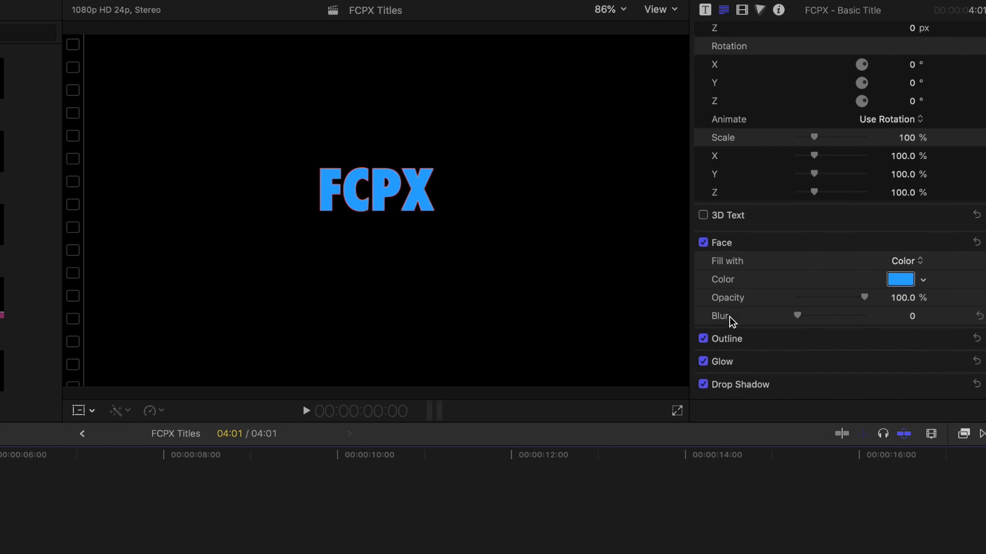
click(958, 345)
scroll(839, 323, down, 4)
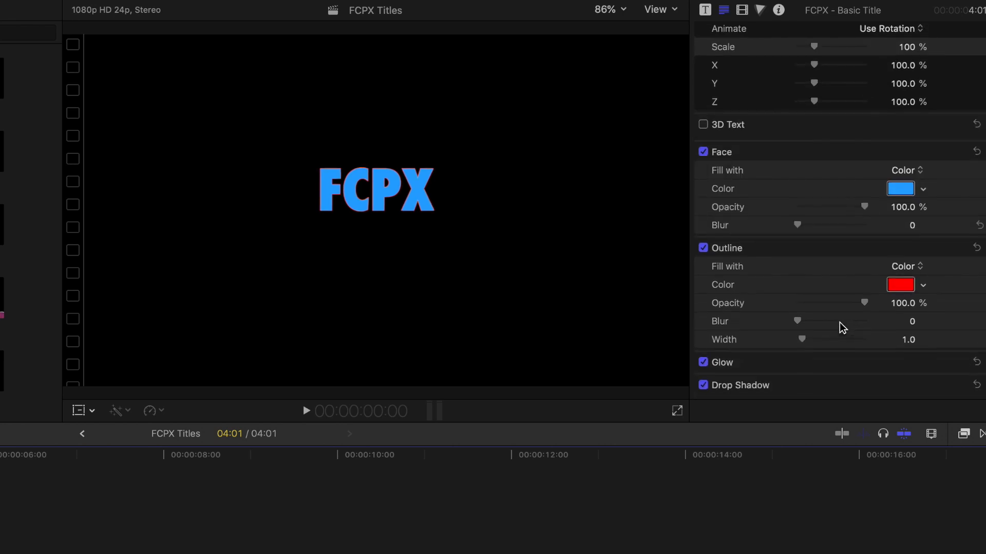
click(958, 368)
scroll(821, 329, down, 4)
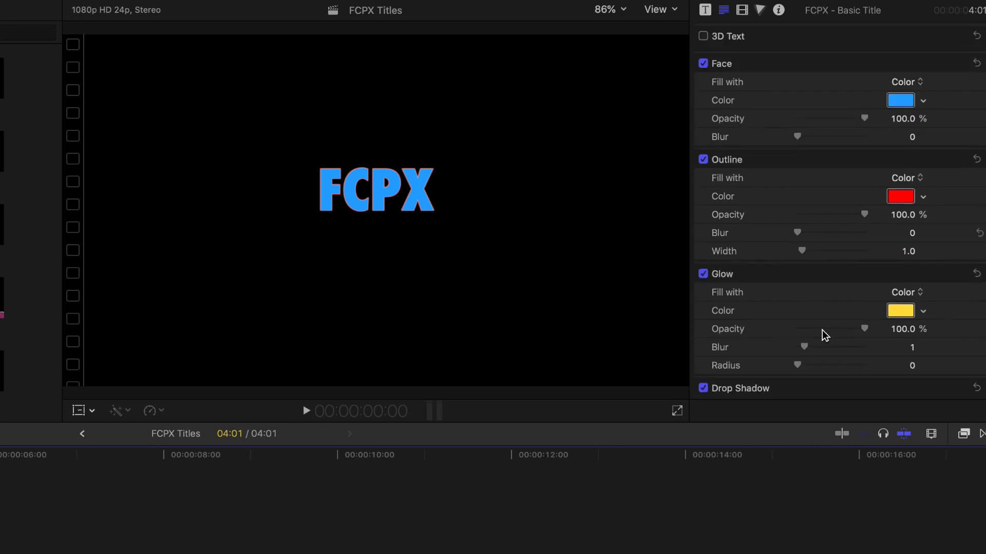
mouse_move(951, 392)
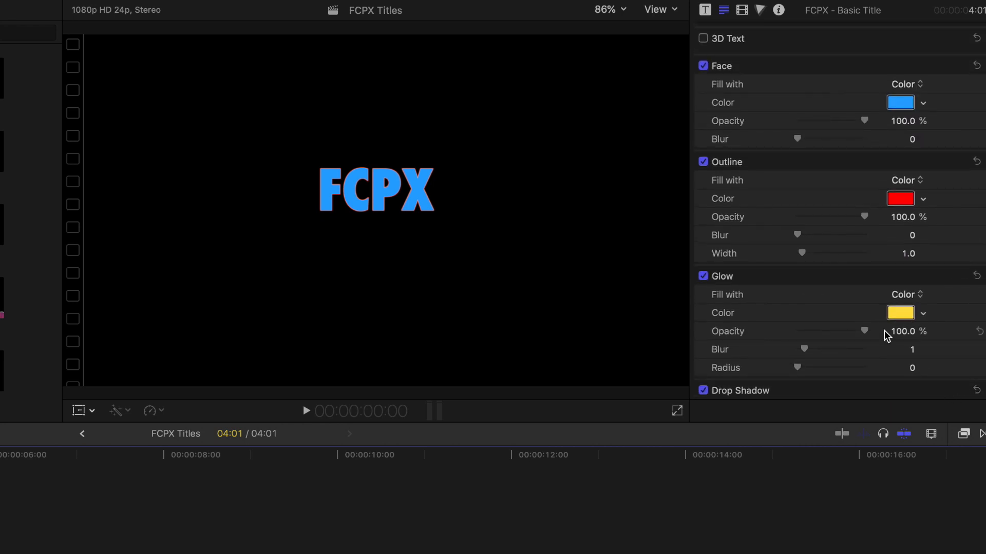
scroll(884, 330, down, 5)
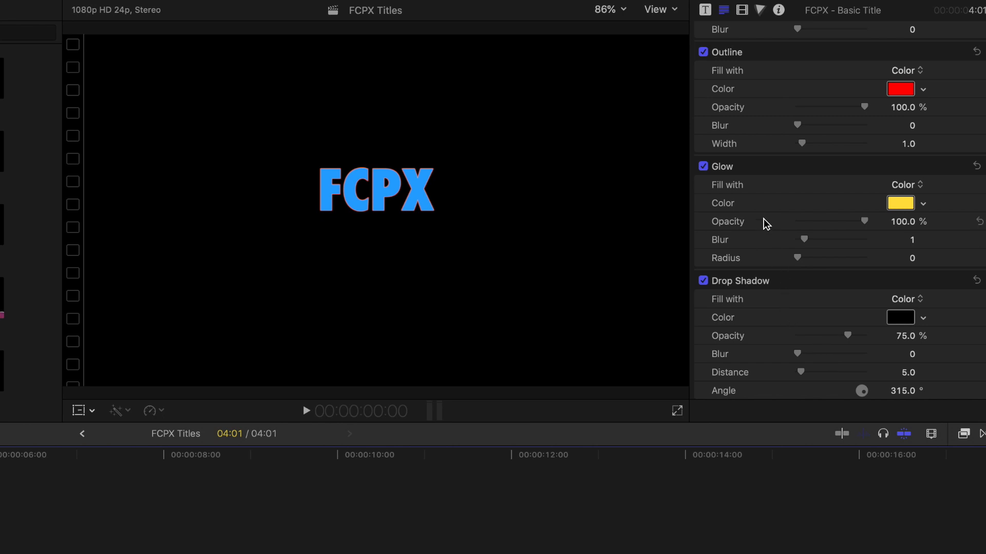
Change the title's Glow color to orange.
click(922, 204)
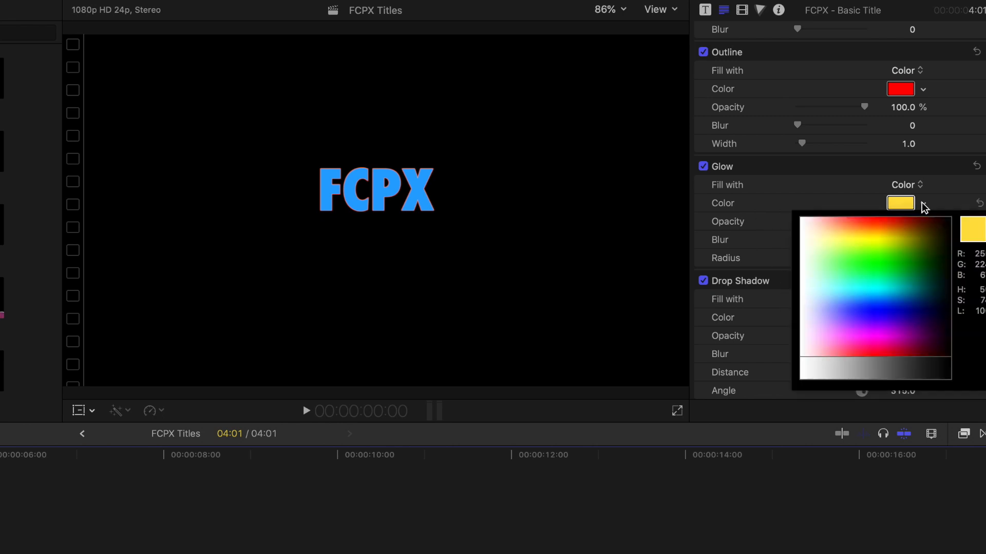
click(863, 243)
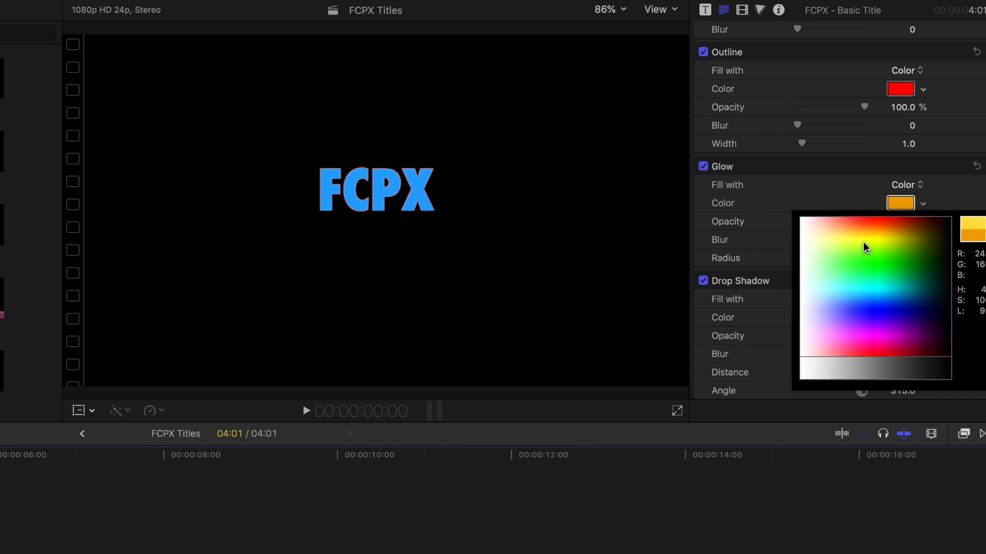
click(776, 161)
Look back over the title's text settings and deselect the title in the timeline.
scroll(779, 161, up, 15)
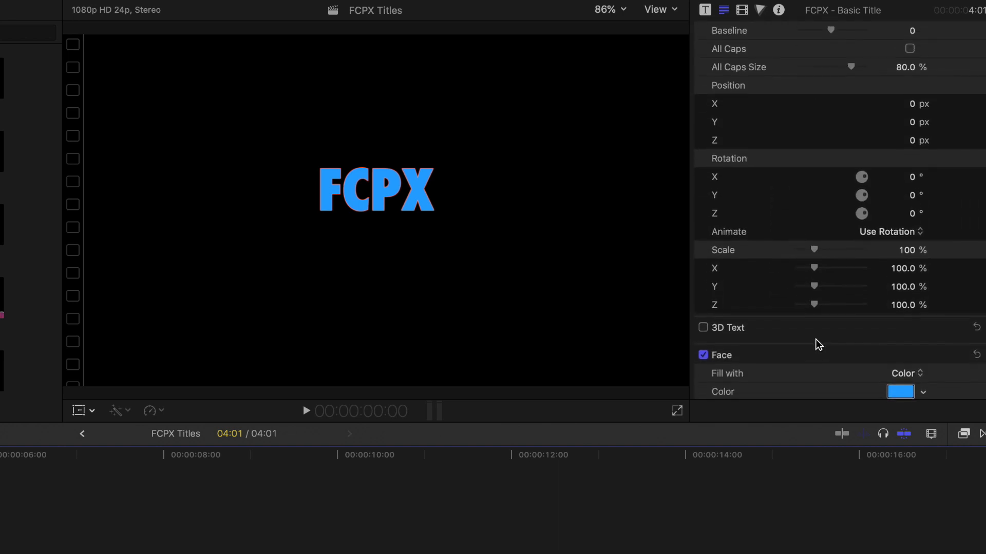
scroll(799, 343, down, 3)
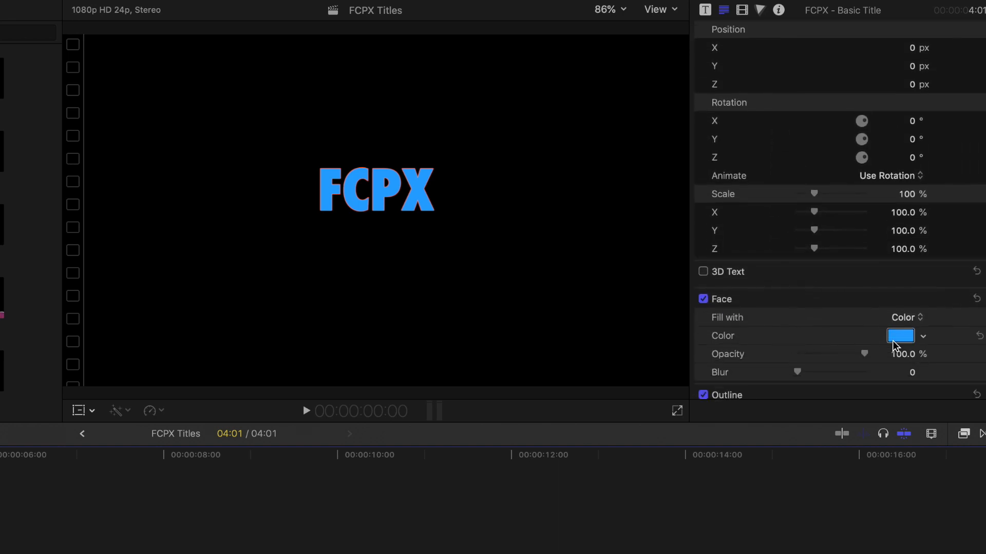
scroll(809, 288, up, 10)
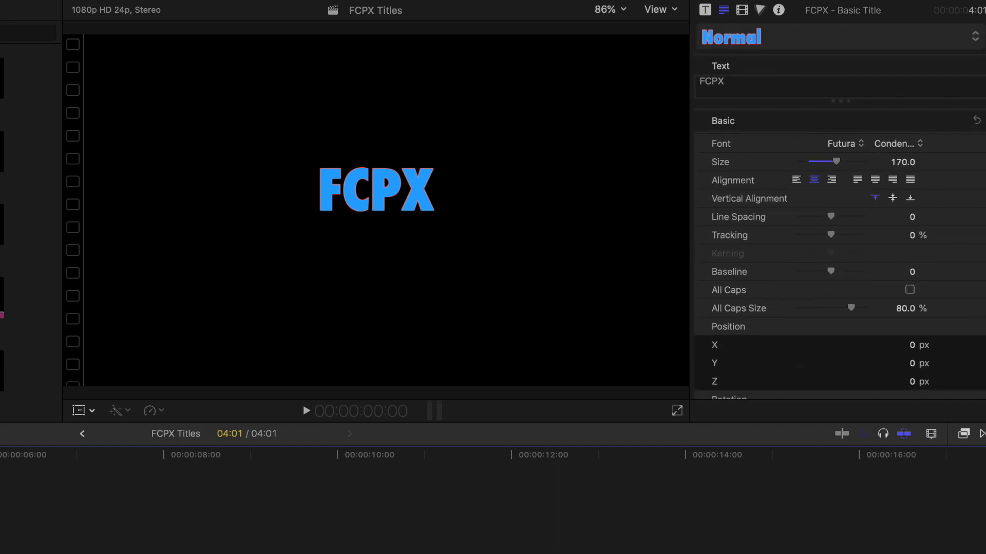
key(super+shift+a)
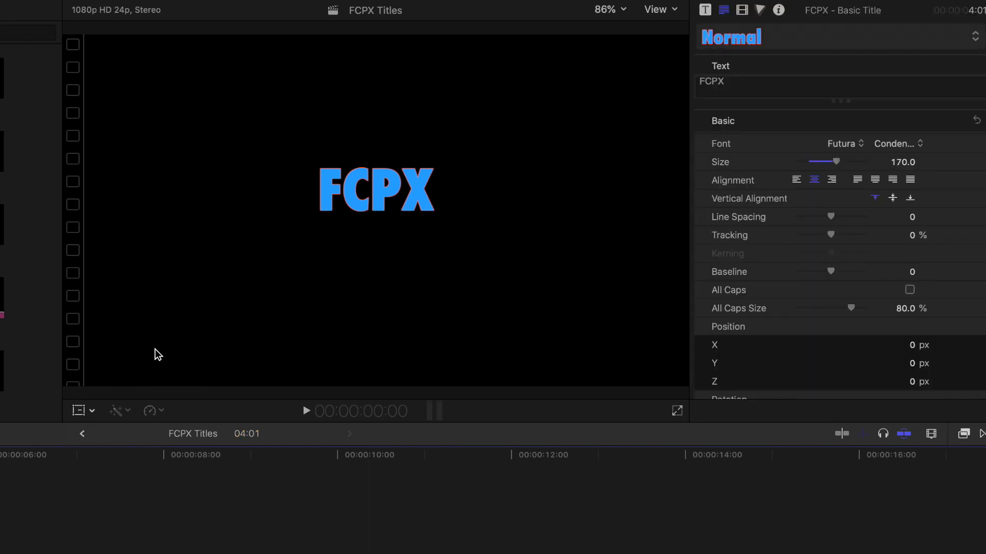
scroll(823, 312, down, 2)
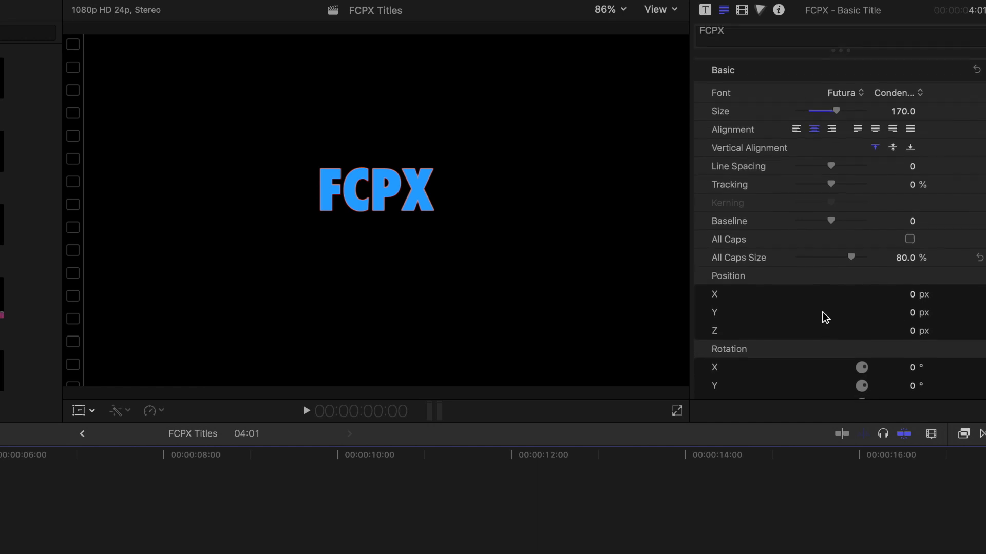
scroll(822, 312, up, 2)
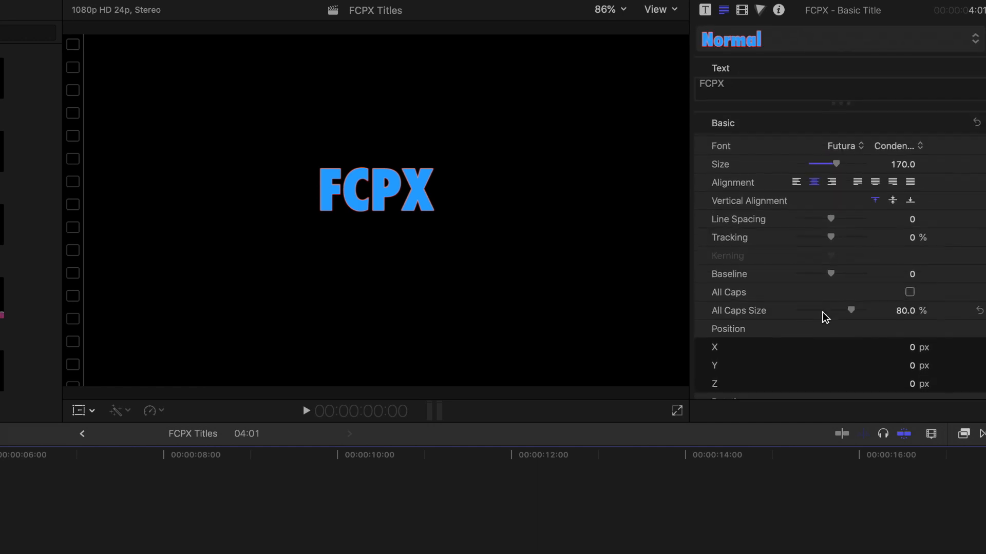
Try moving the FCPX title off centre in the viewer with the Transform tool, and undo each move.
click(78, 411)
drag(379, 204, 245, 185)
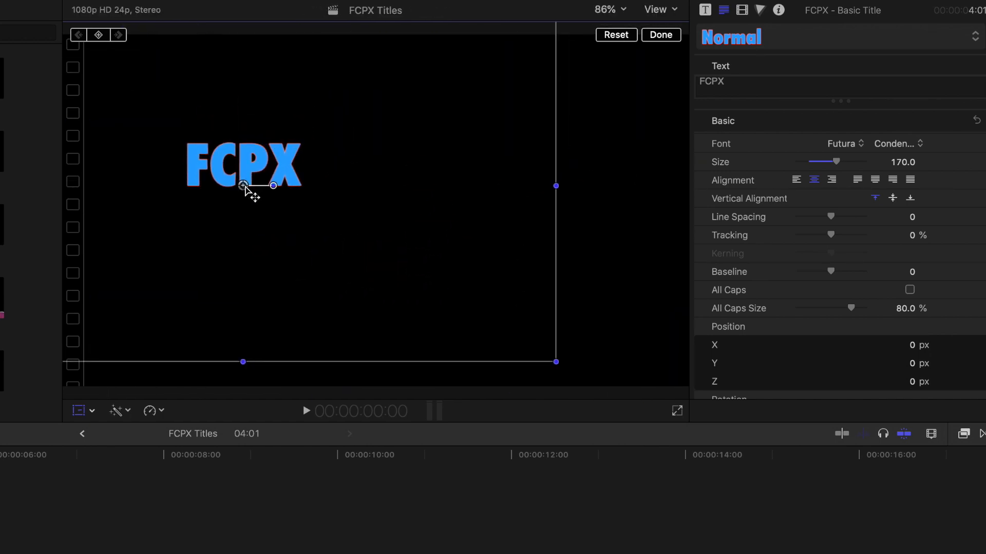
key(super+z)
click(78, 411)
click(79, 410)
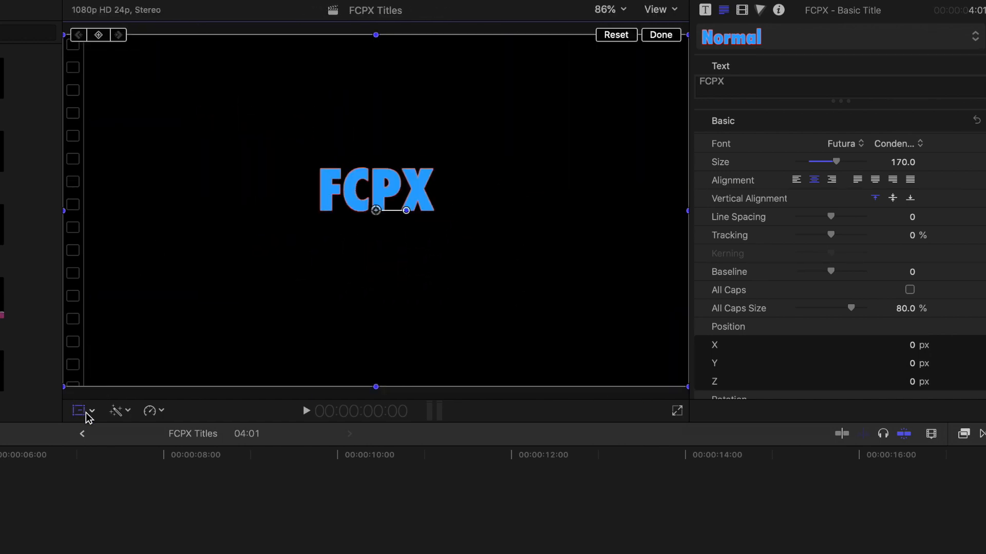
click(92, 411)
click(106, 433)
drag(372, 211, 348, 238)
key(super+z)
Try skewing, moving and squeezing the FCPX title with the Distort tool, and undo all of the distortions.
click(91, 411)
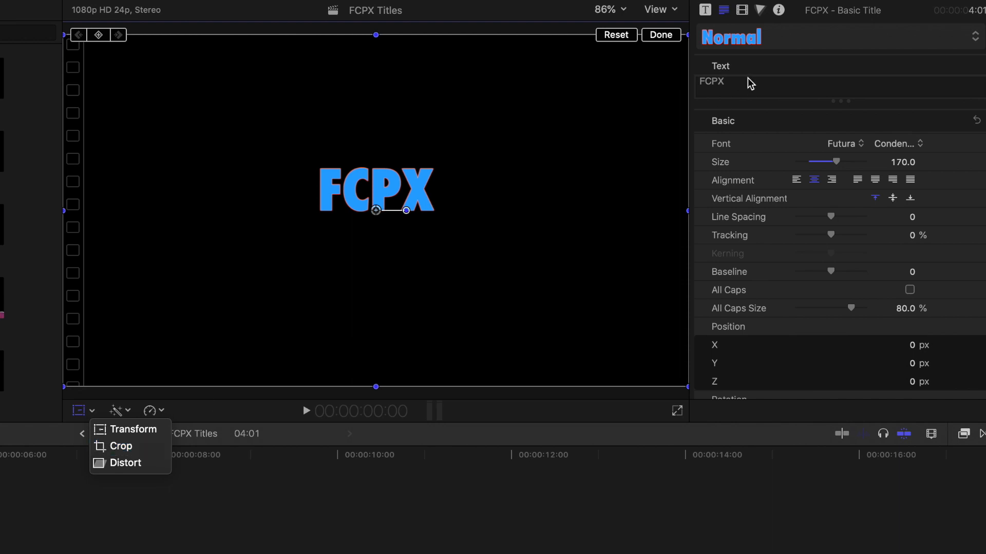
click(127, 465)
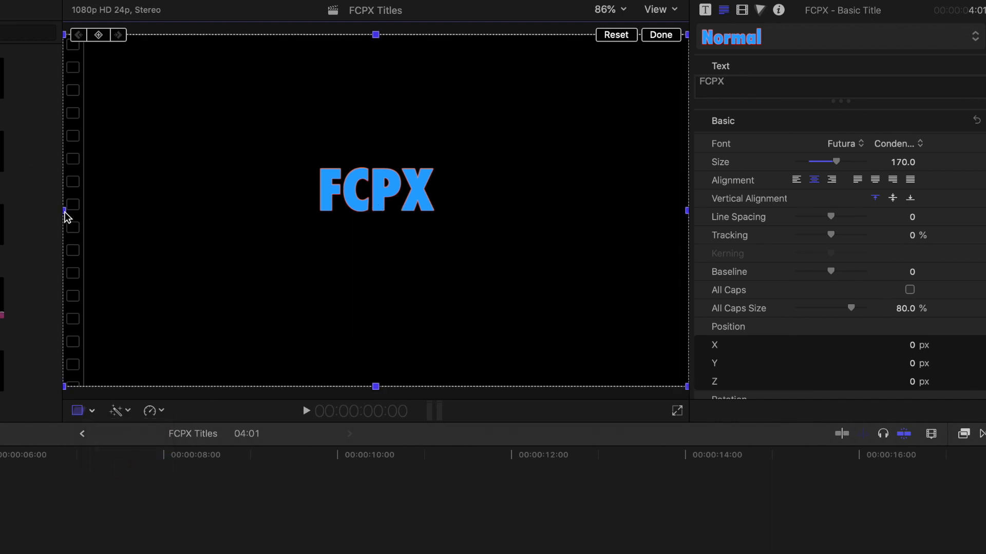
drag(66, 216, 158, 347)
key(super+z)
drag(377, 179, 343, 209)
drag(345, 69, 286, 201)
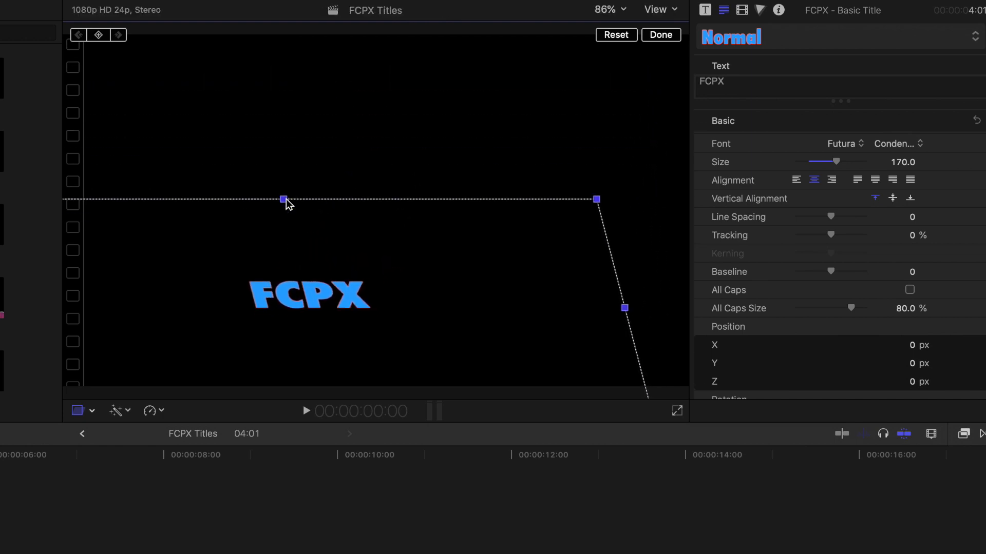
key(super+z)
drag(654, 242, 350, 241)
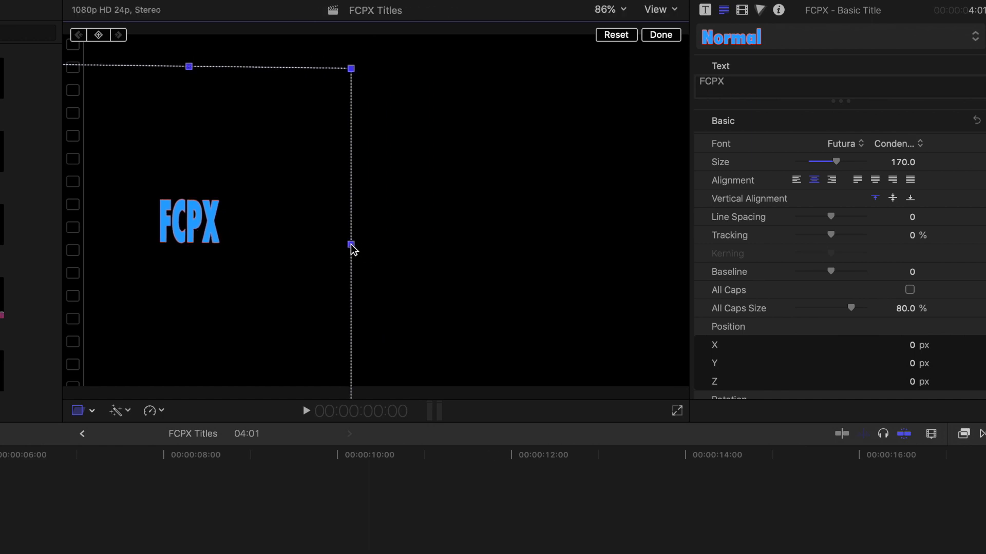
key(super+z)
key(super+z)
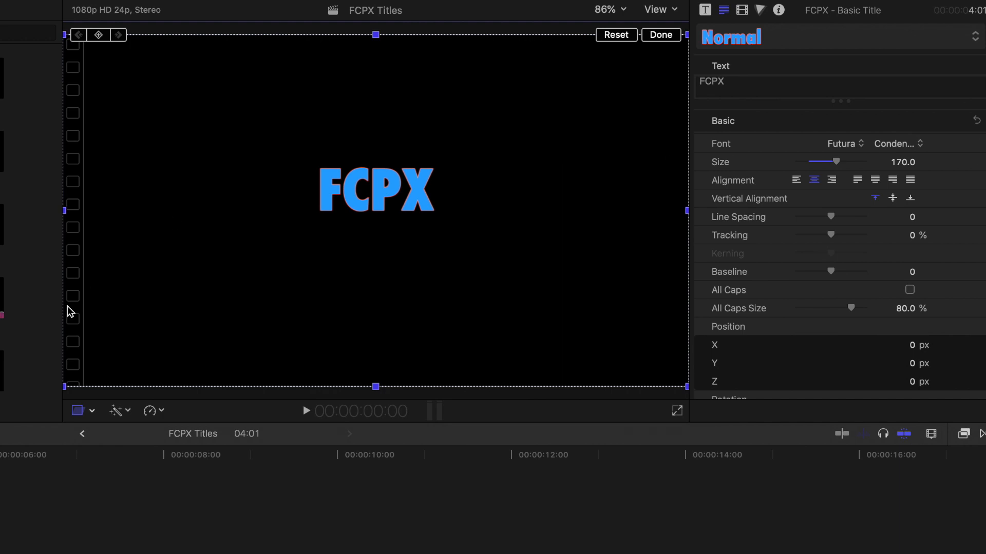
Check the available Futura typeface styles for the title and keep Condensed ExtraBold.
click(901, 147)
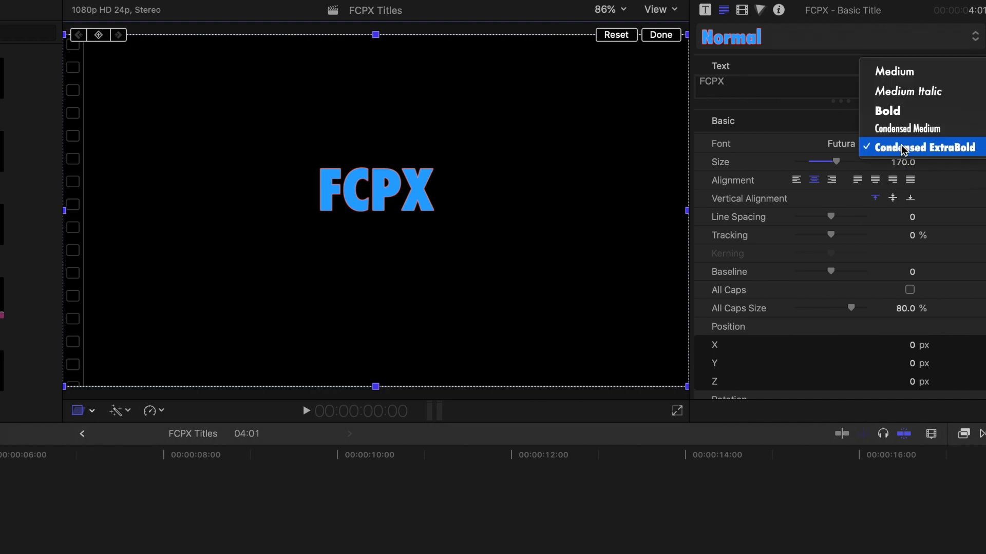
click(901, 149)
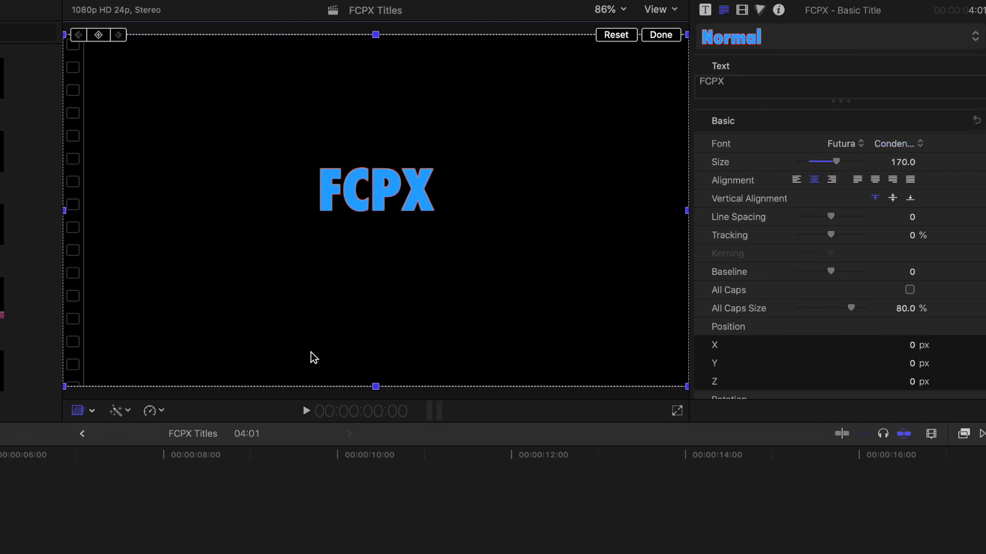
Try distorting the title from the middle of its bottom edge, and undo it.
click(92, 412)
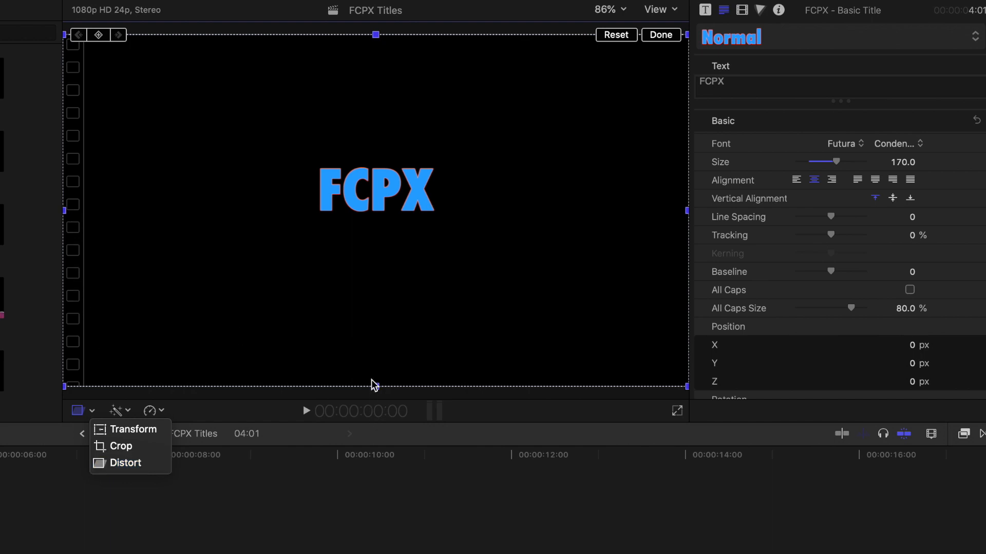
click(392, 390)
drag(376, 386, 446, 381)
key(super+z)
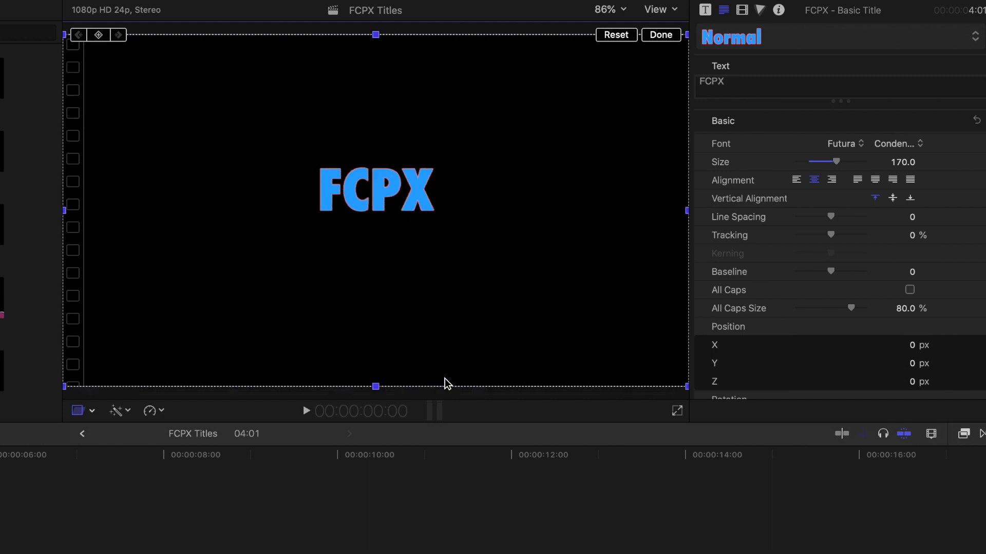
Leave the viewer's Distort tool and turn on the Transform tool for the FCPX title.
click(92, 411)
click(124, 425)
click(662, 36)
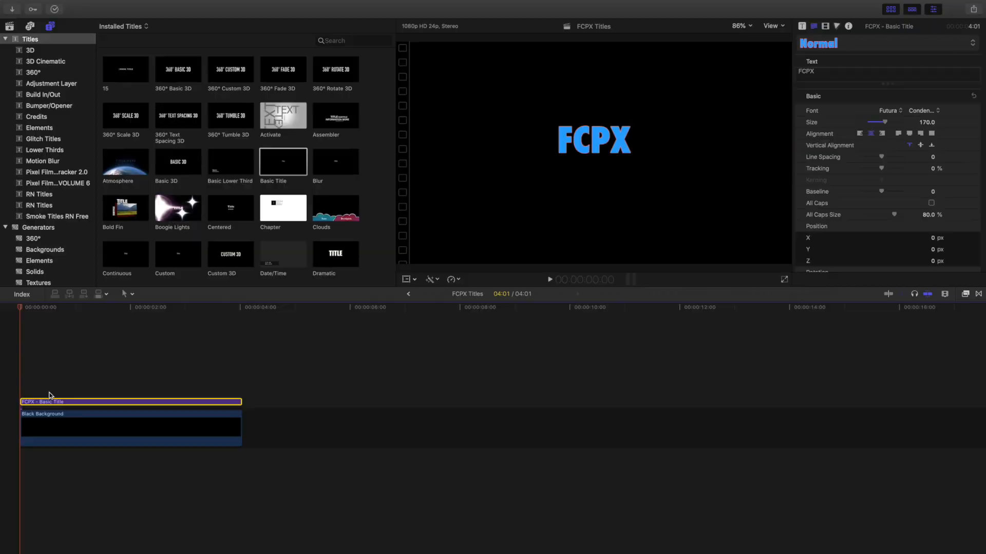
click(406, 280)
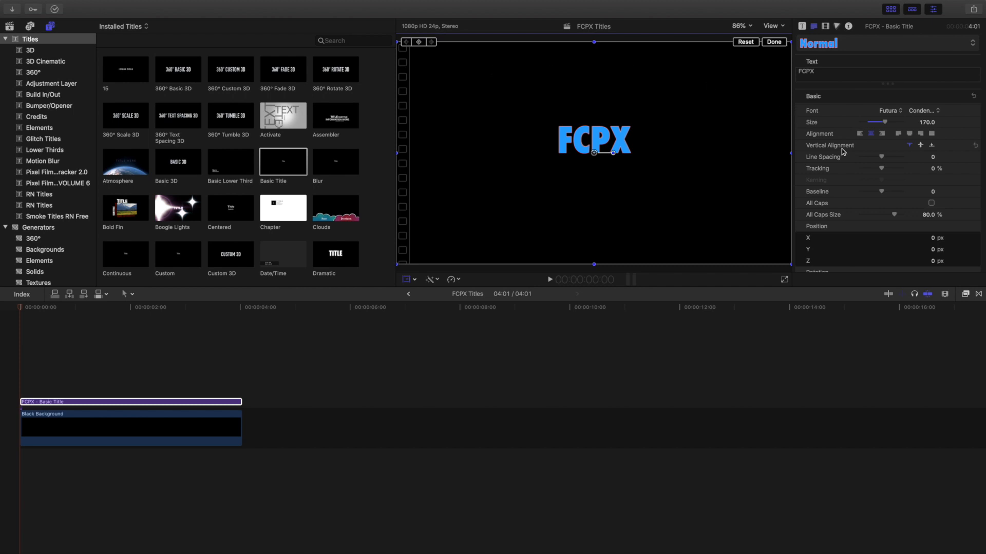
Examine the title's text settings, from font, alignment and position through rotation and scale to face, outline, glow and drop shadow.
scroll(842, 152, down, 5)
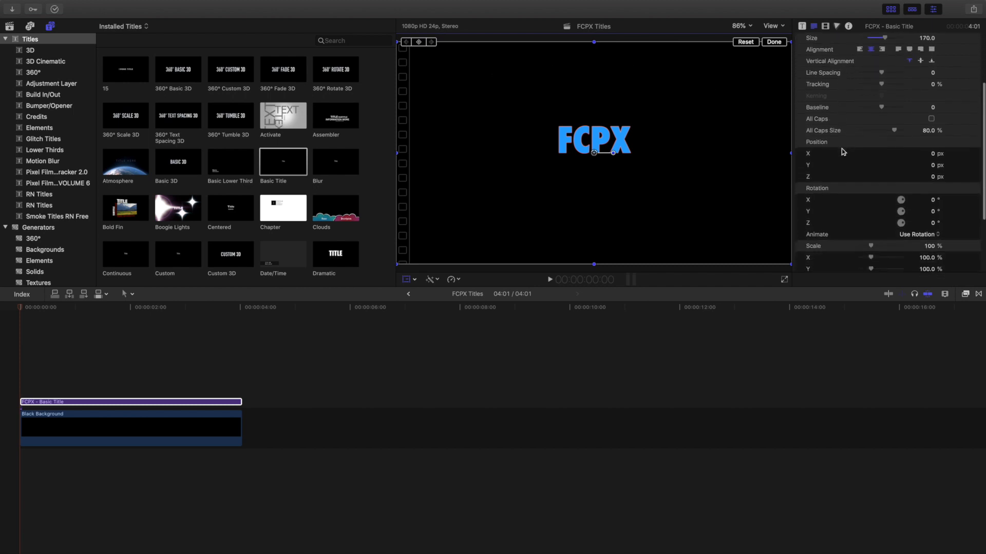
scroll(842, 152, down, 2)
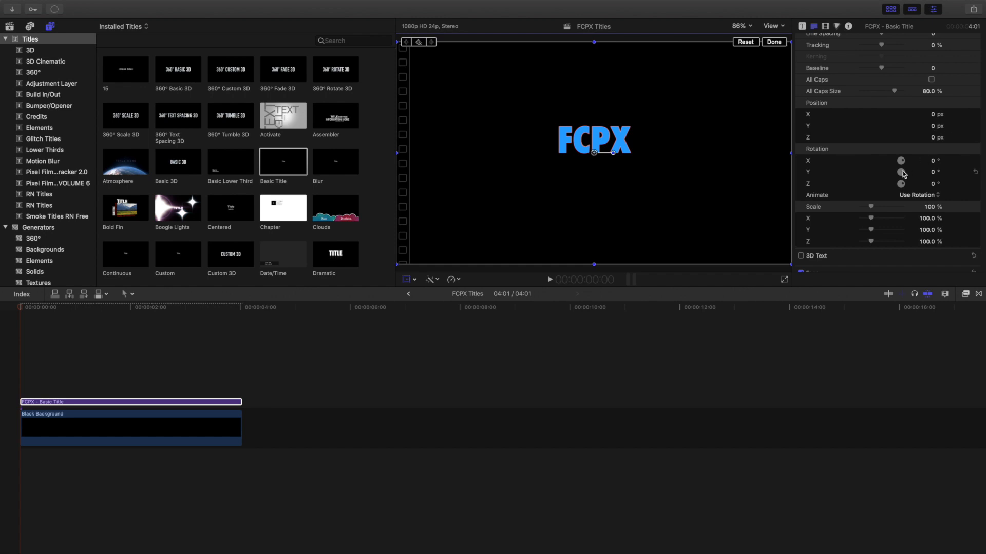
scroll(902, 173, down, 3)
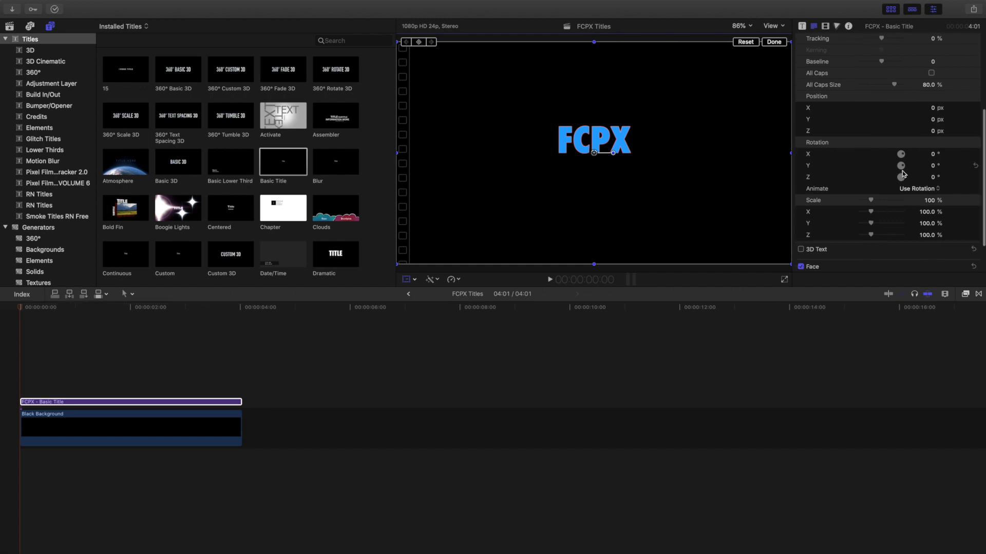
scroll(904, 173, up, 8)
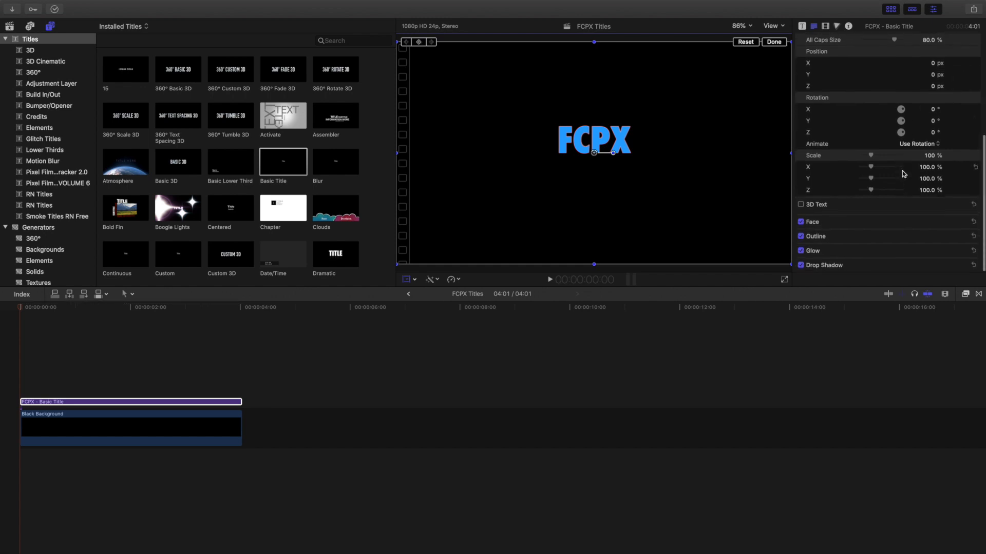
scroll(903, 173, up, 1)
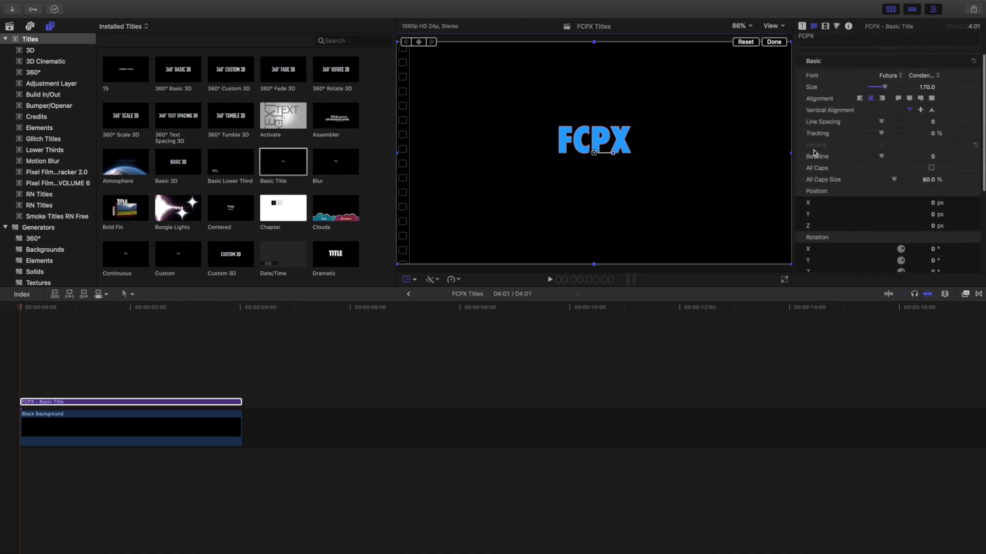
scroll(820, 153, down, 1)
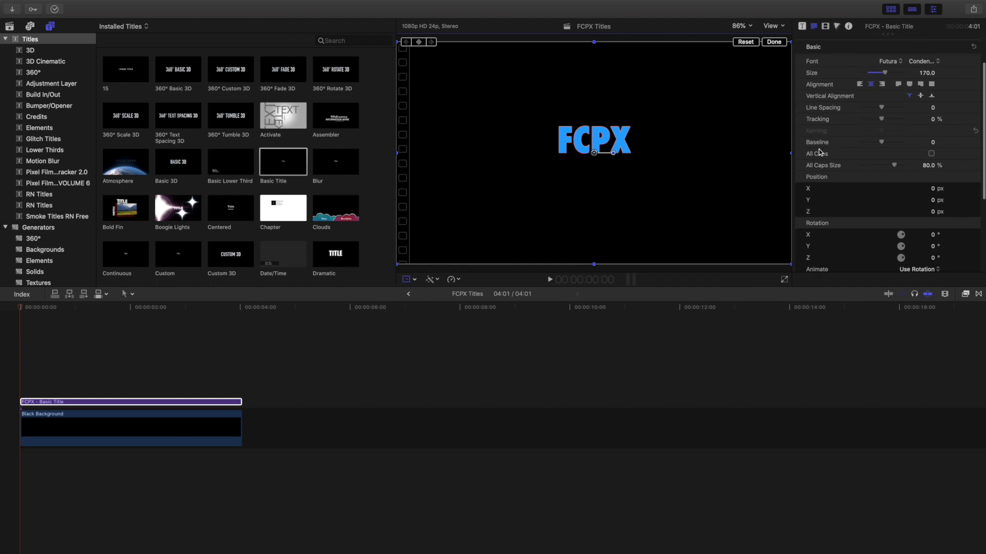
scroll(820, 153, up, 3)
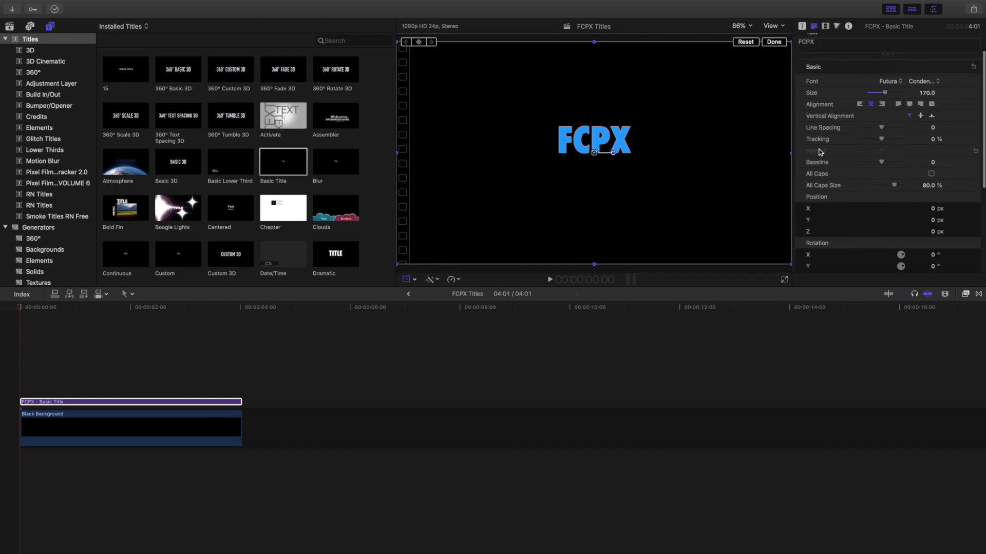
scroll(820, 153, down, 1)
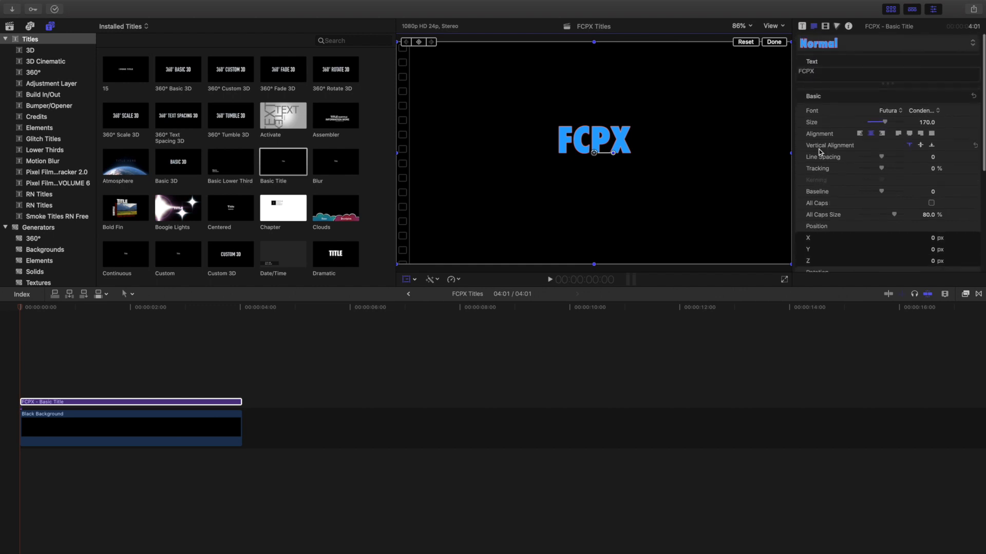
Add a Position keyframe at the start of the FCPX title in its video properties, undoing the Scale keyframes set first.
click(825, 26)
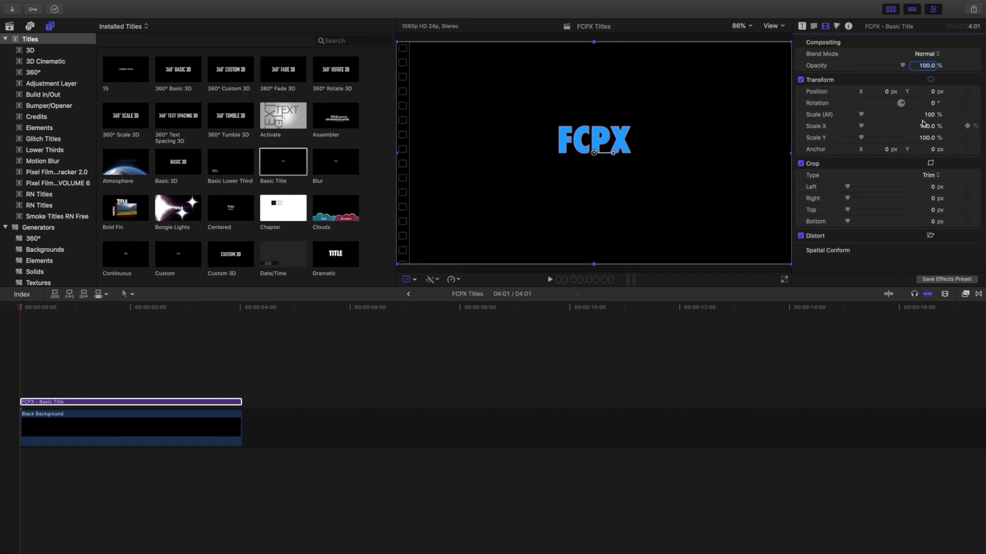
click(968, 115)
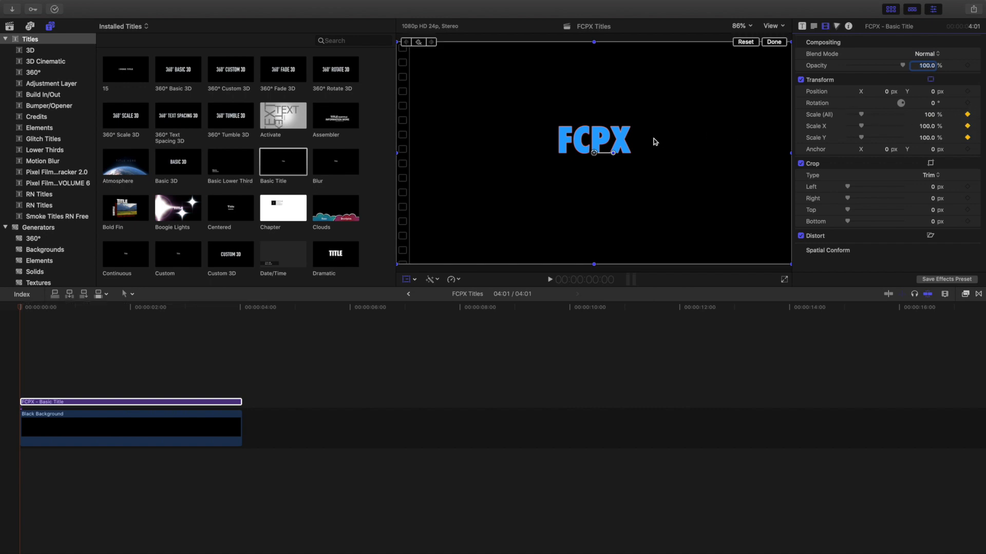
key(super+z)
click(967, 91)
click(24, 335)
click(63, 402)
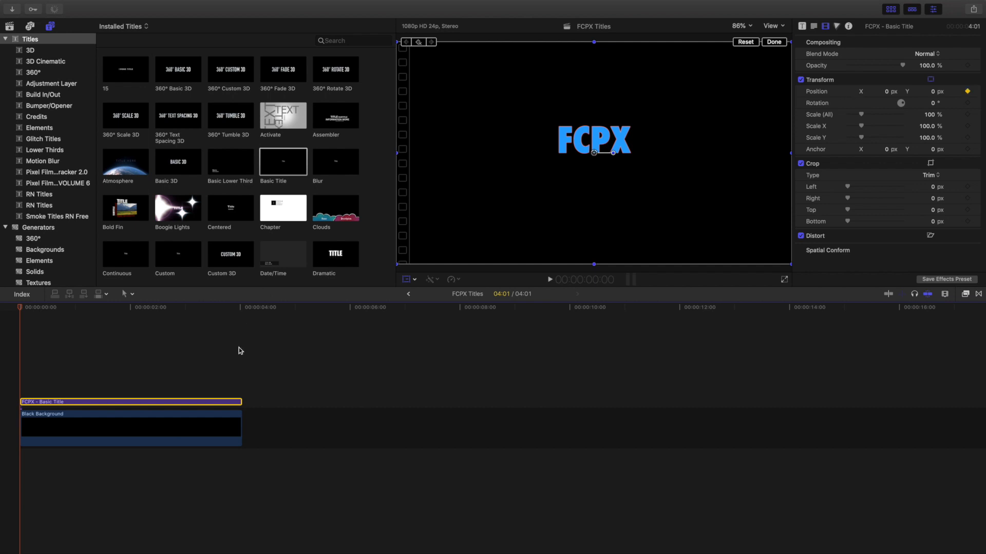
Keyframe the title's Position Y at -386.8 px at 3:21 and finish the Transform.
click(234, 385)
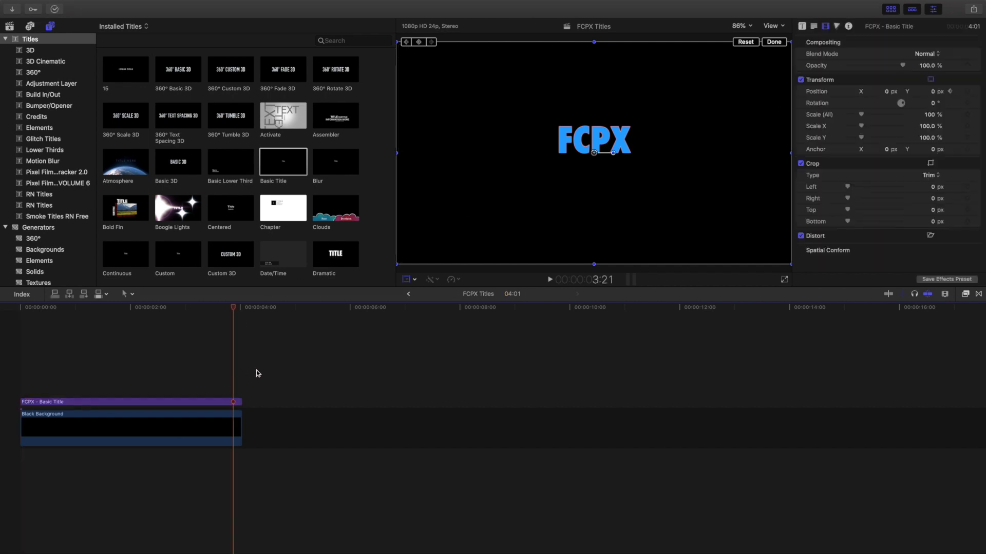
drag(938, 92, 932, 91)
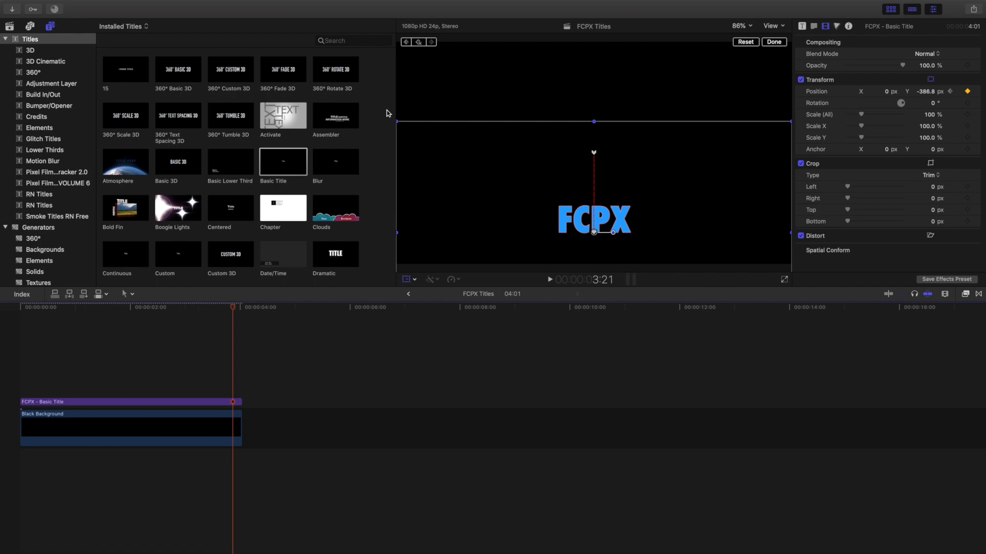
click(773, 42)
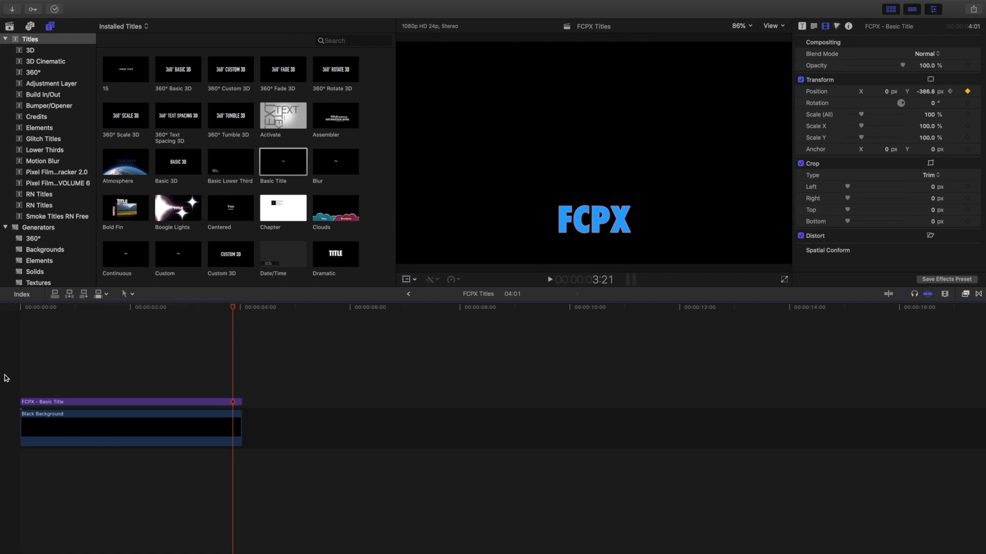
Play the title from the beginning to check its downward position animation.
key(Home)
key(space)
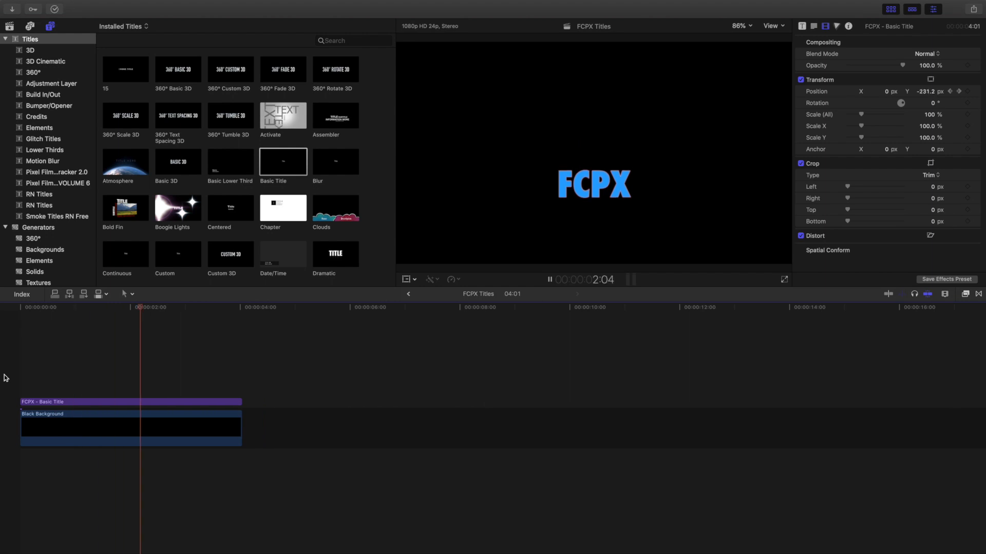
key(space)
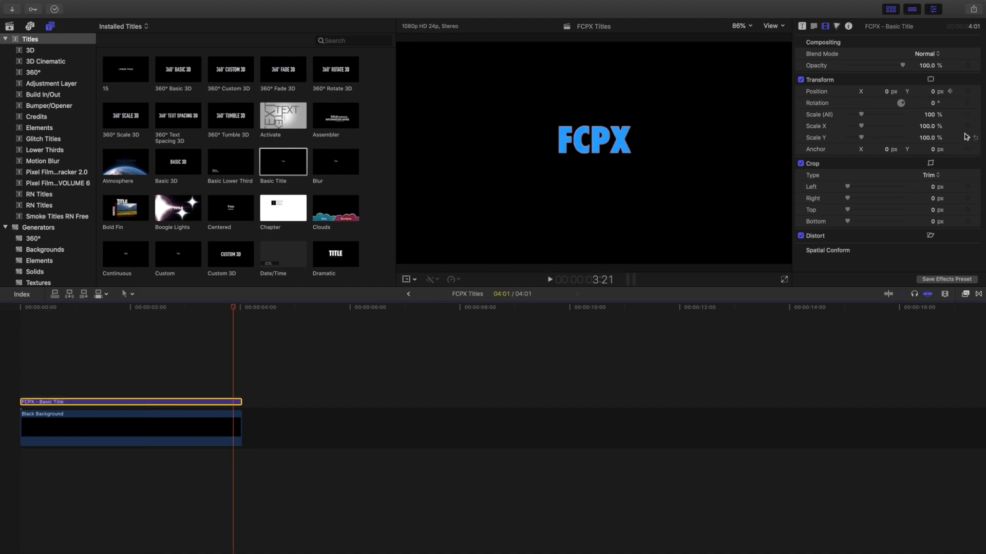
Try enlarging the title to 176% with Scale (All) at 3:21, and undo it.
drag(861, 114, 872, 116)
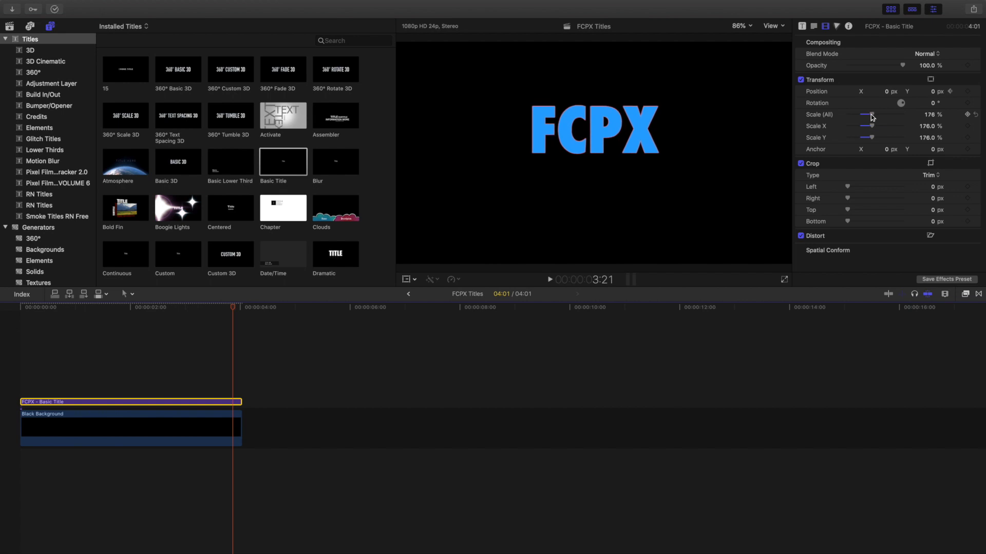
key(super+z)
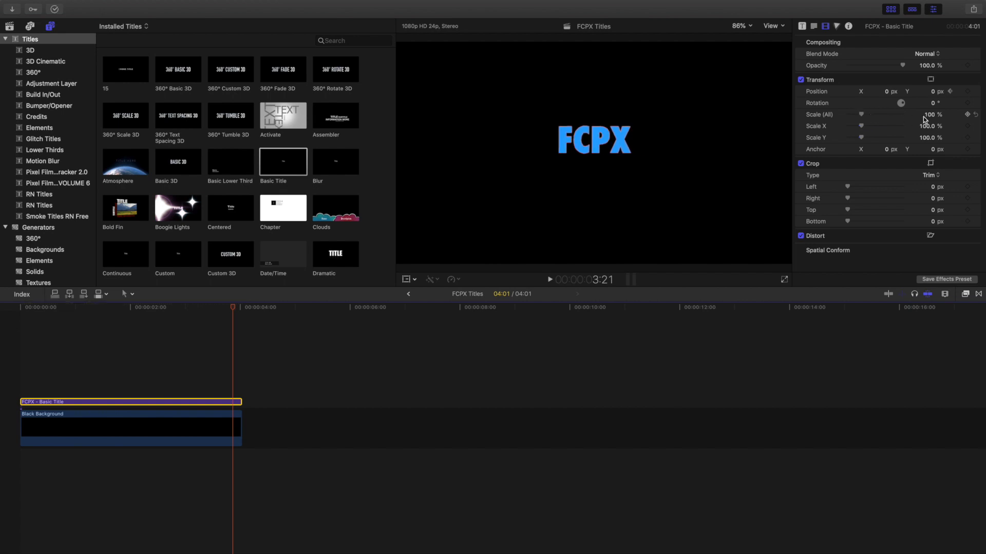